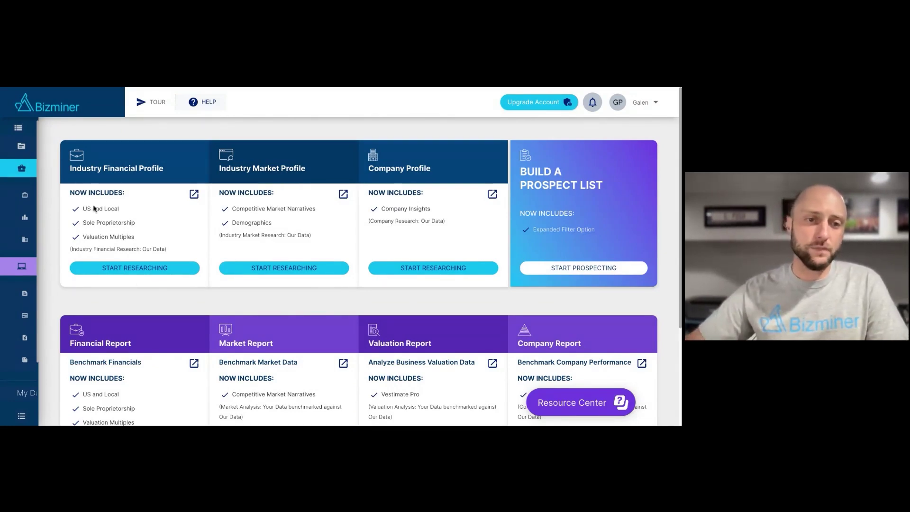
Step: Start researching an Industry Financial Profile
left_click_drag(69, 169, 173, 176)
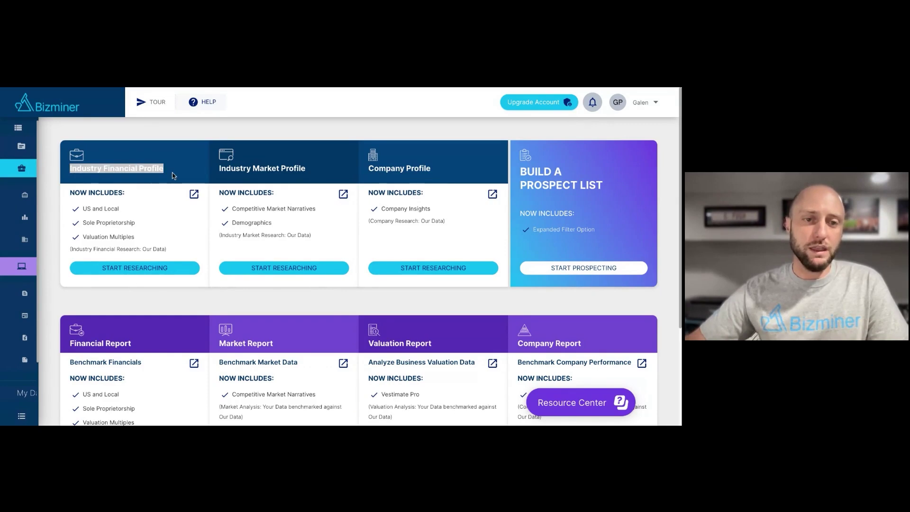
left_click(179, 293)
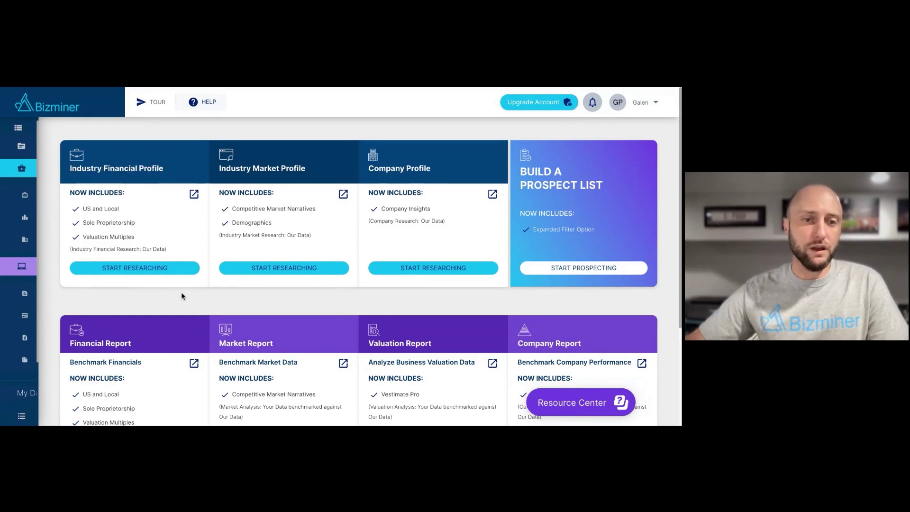
left_click(133, 268)
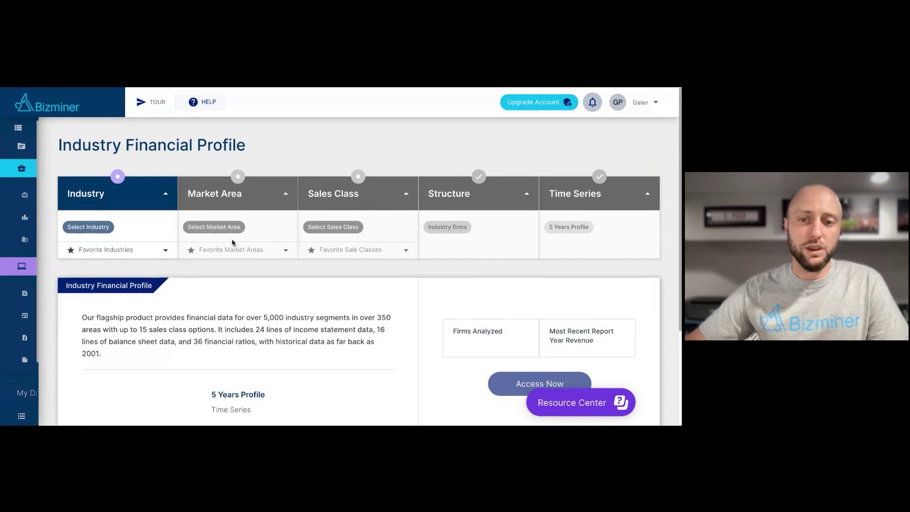
Step: Search the industry list for NAICS code 722511 and review the full-service restaurant subcategories
scroll(231, 242, "down", 1)
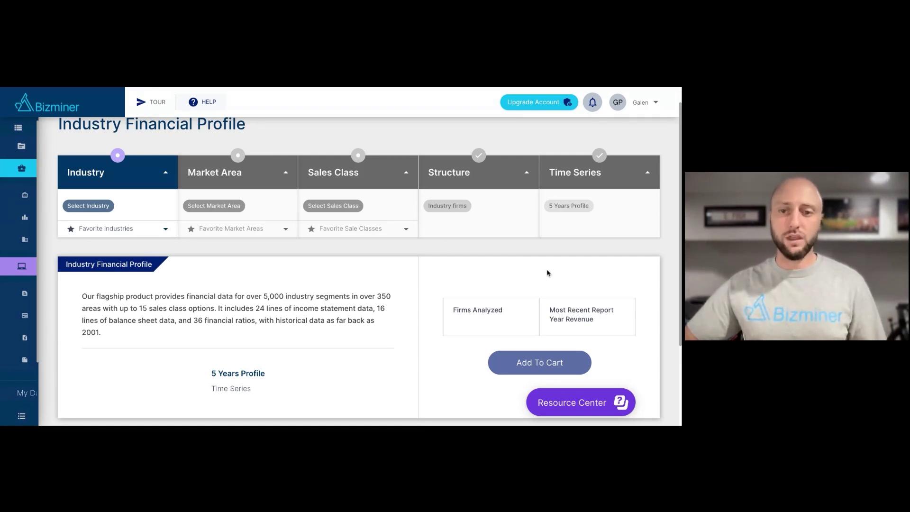
scroll(547, 273, "down", 1)
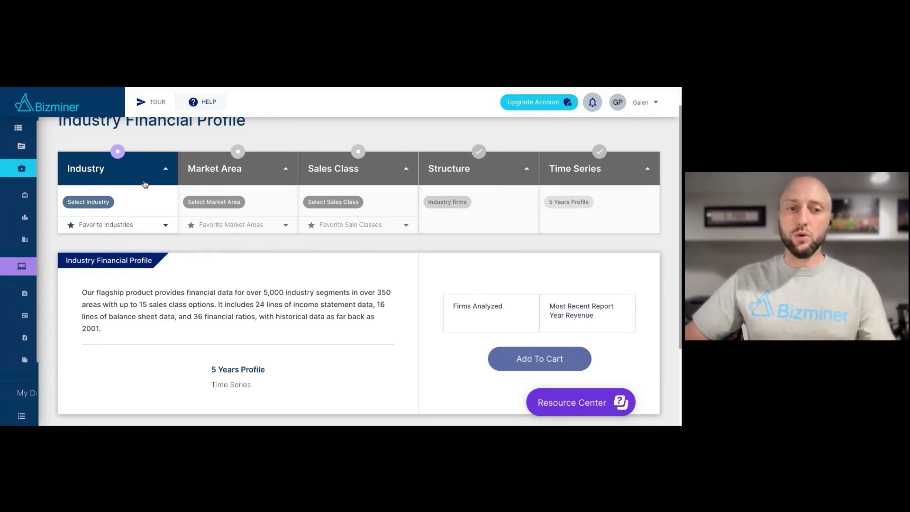
left_click(165, 168)
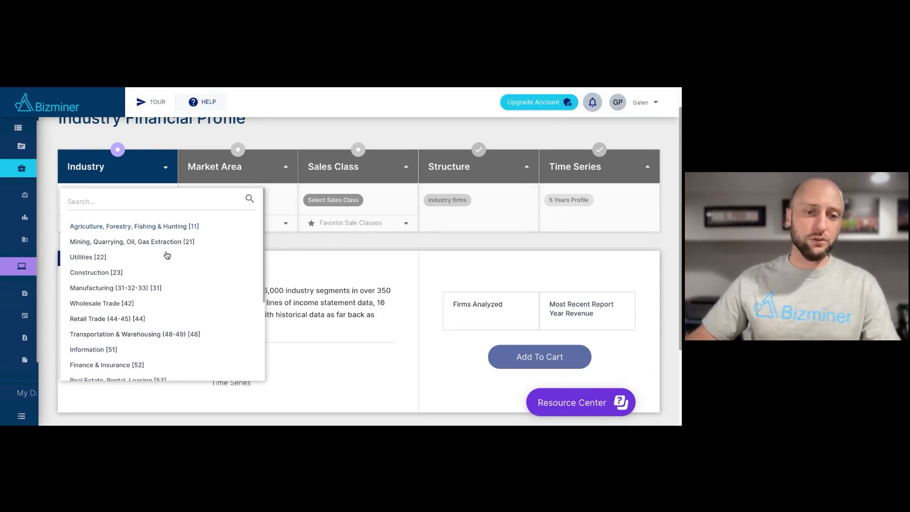
left_click(93, 204)
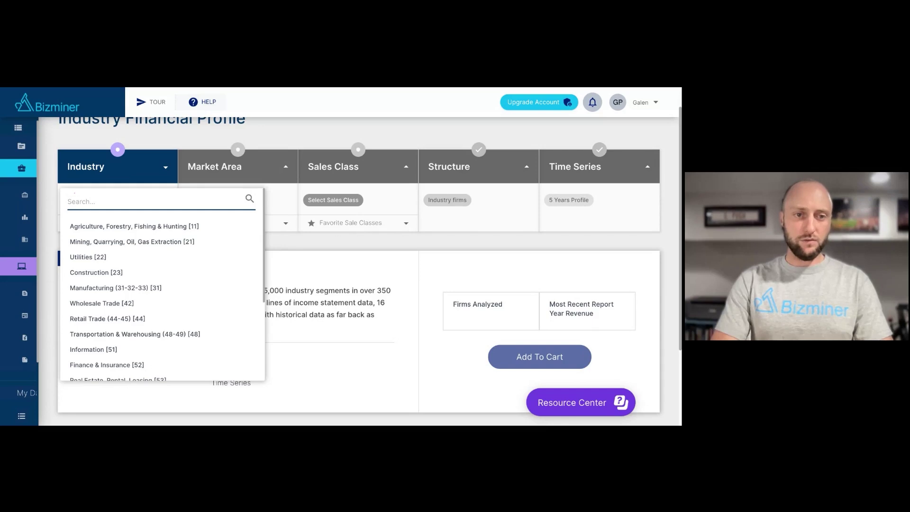
type("7")
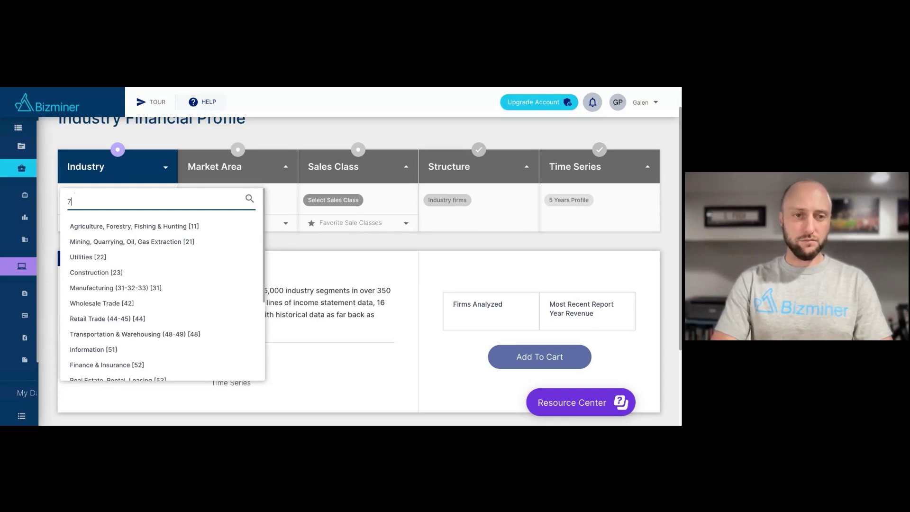
type("22511")
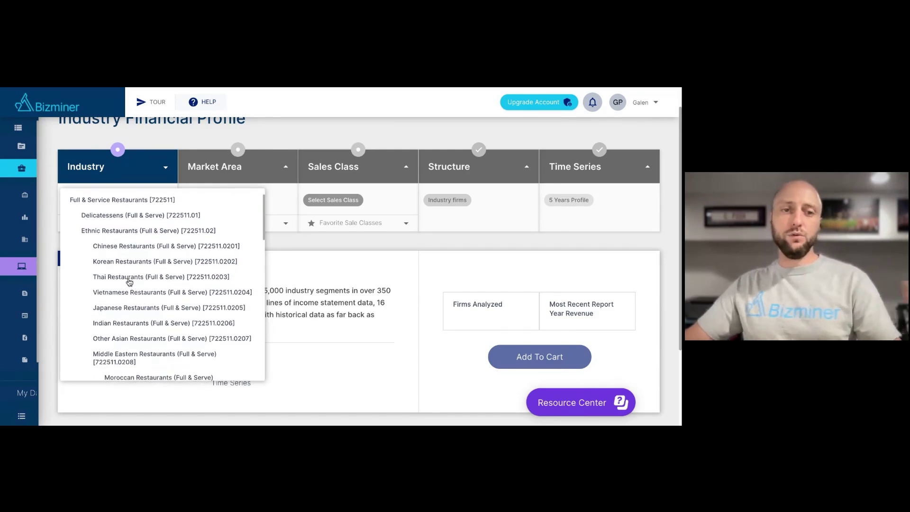
scroll(162, 285, "down", 5)
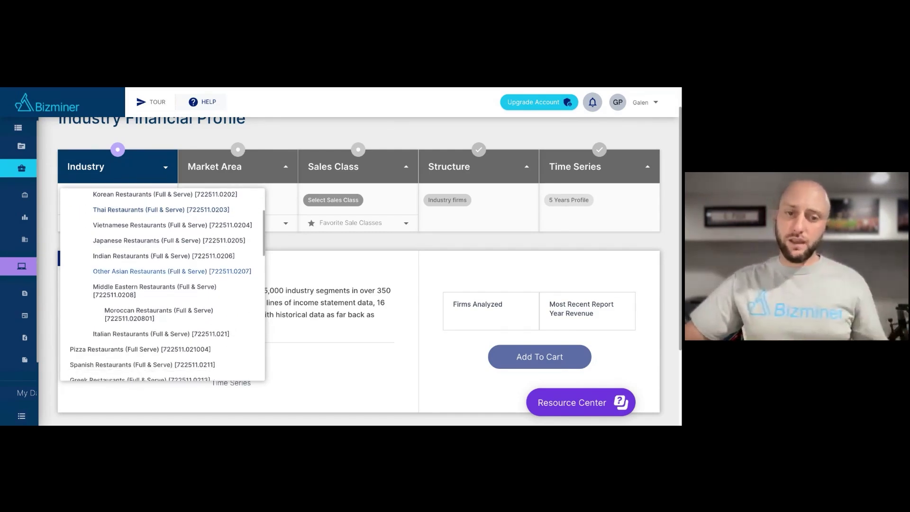
scroll(163, 285, "down", 4)
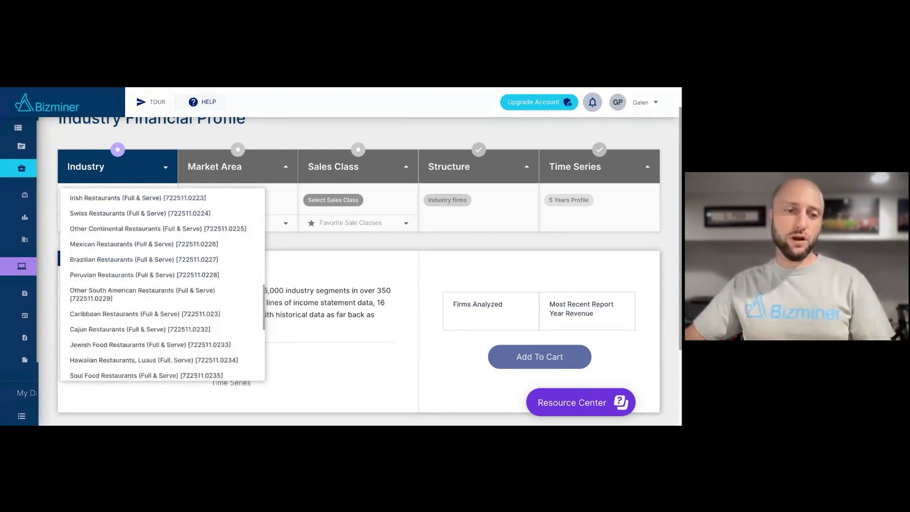
scroll(161, 284, "down", 4)
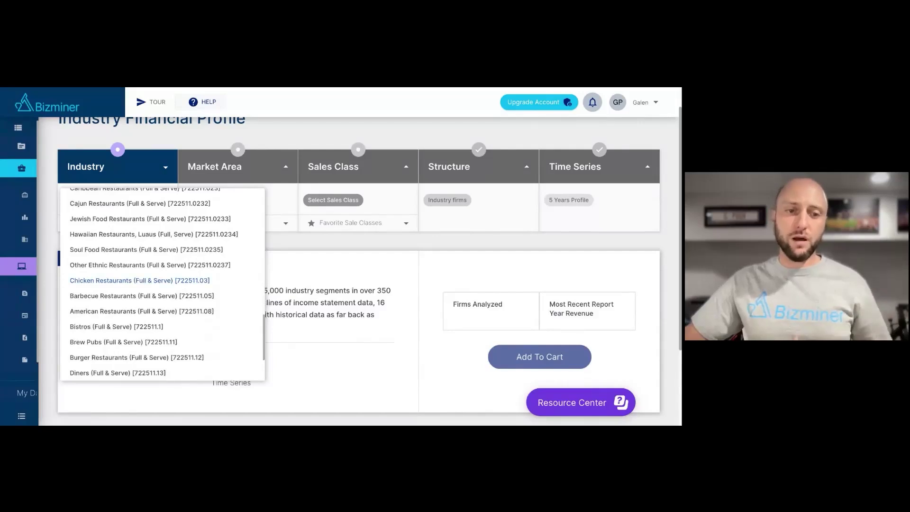
scroll(191, 319, "down", 2)
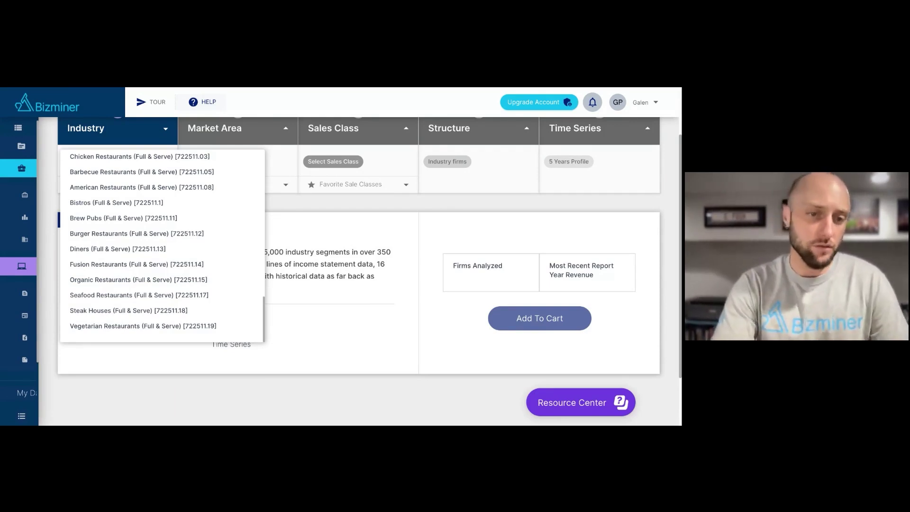
Step: Replace the industry search with "remodel" and choose Residential Remodelers [236118] as the profile's industry
scroll(136, 279, "up", 10)
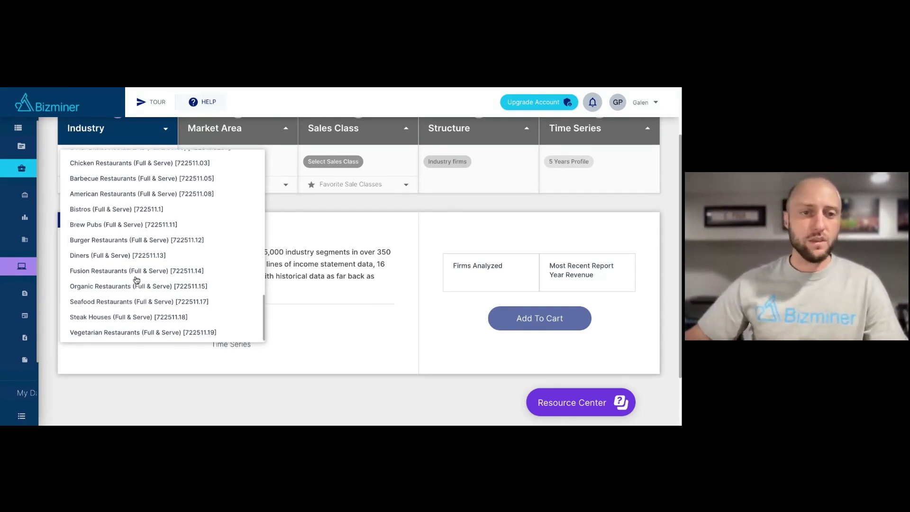
scroll(136, 279, "up", 5)
double_click(107, 160)
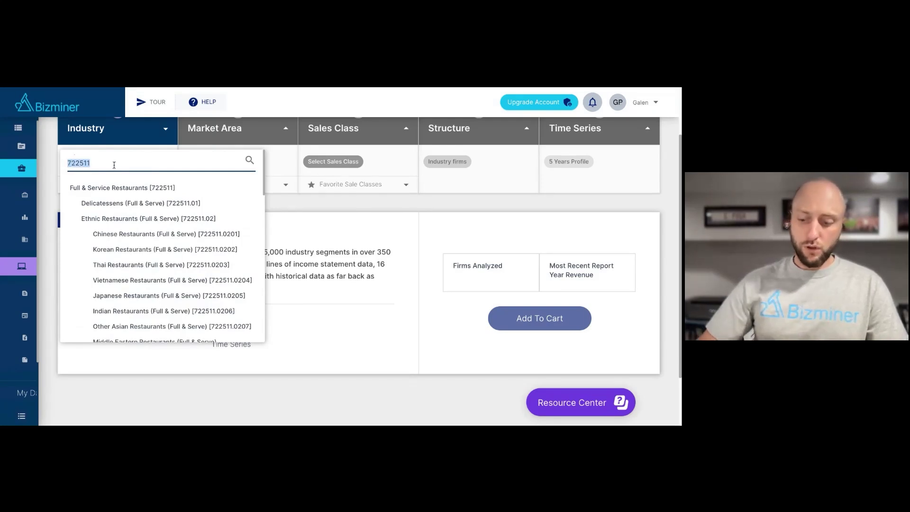
key("BackSpace")
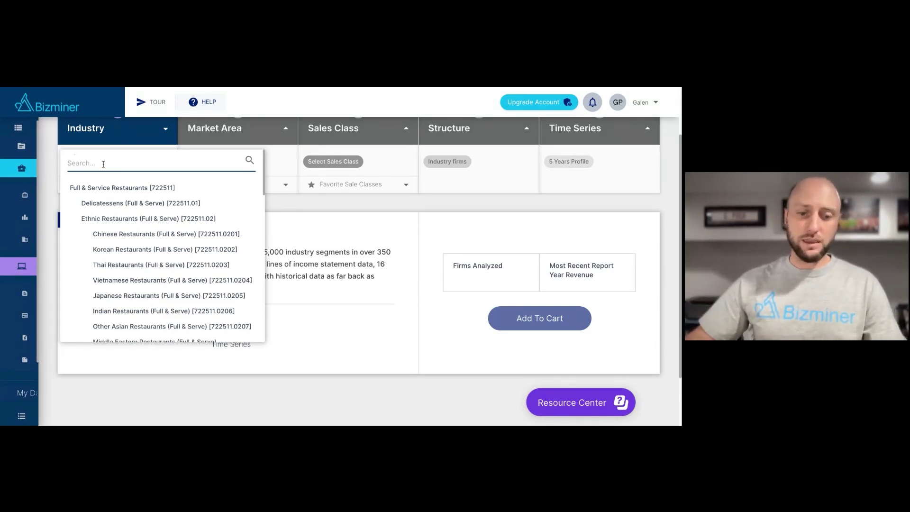
type("r")
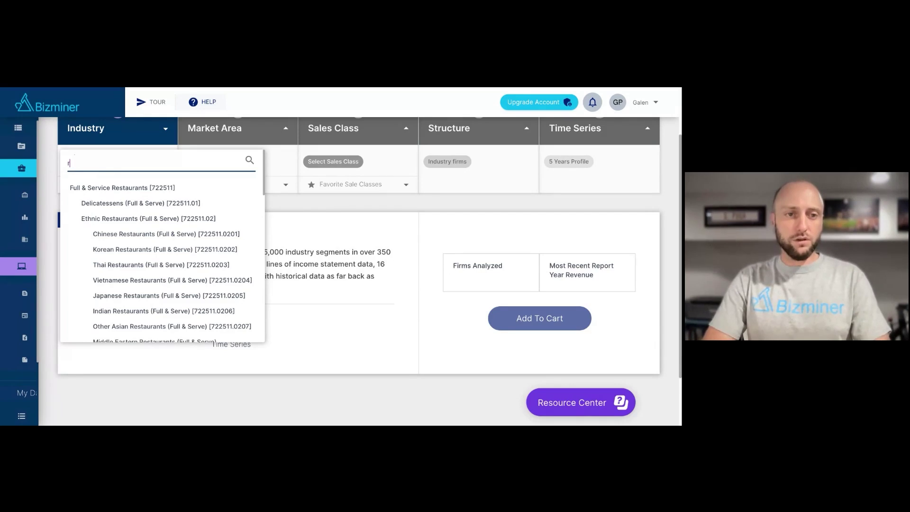
type("emod")
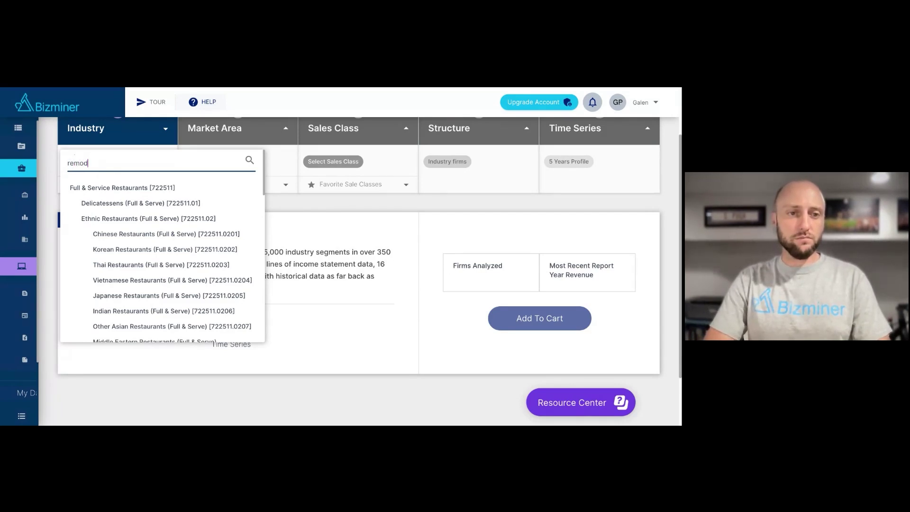
type("el")
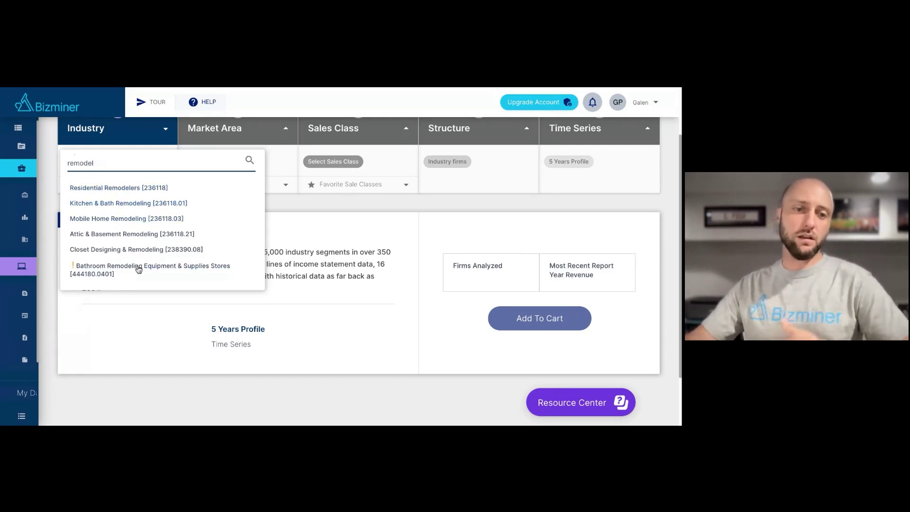
left_click(95, 189)
left_click(315, 208)
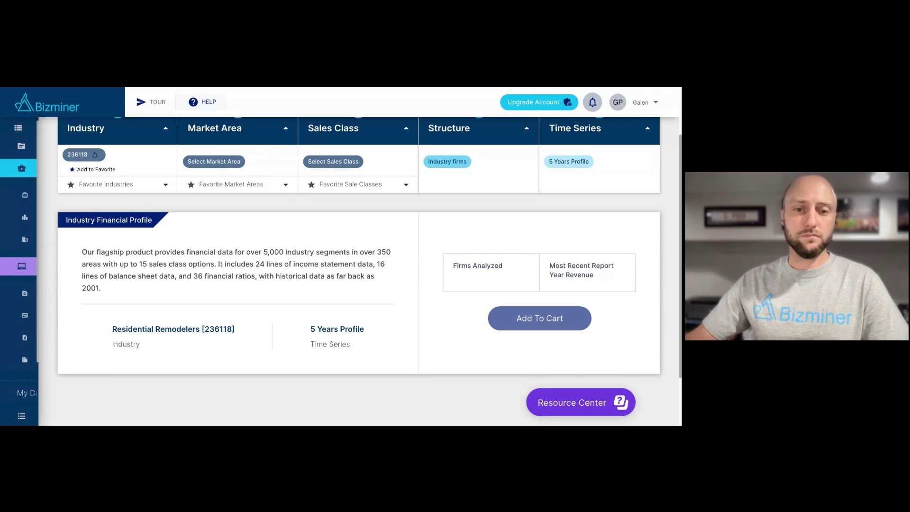
Step: Set the profile's market area to the state of Missouri
scroll(250, 184, "up", 2)
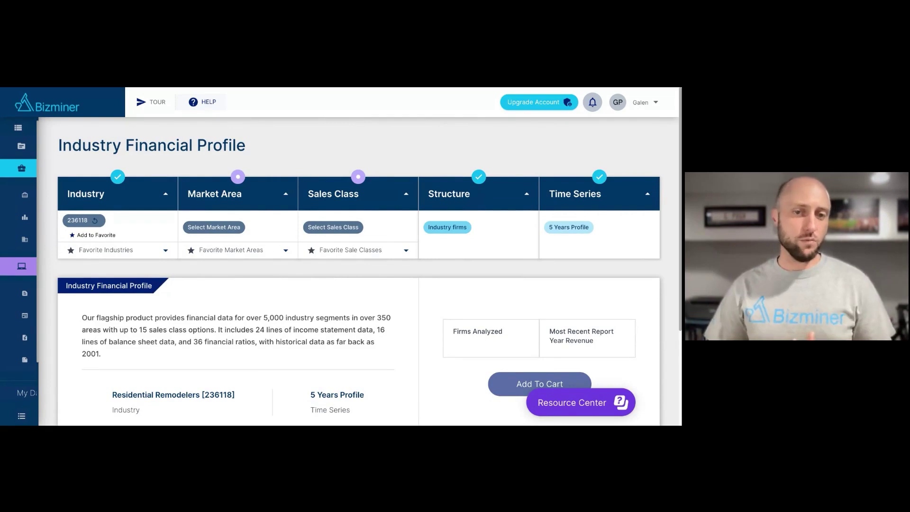
left_click(284, 195)
scroll(317, 266, "down", 1)
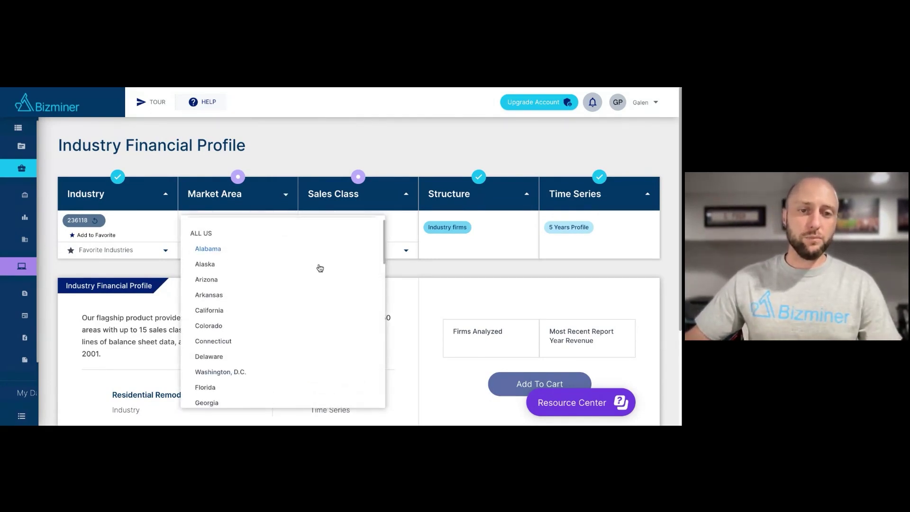
scroll(301, 264, "up", 1)
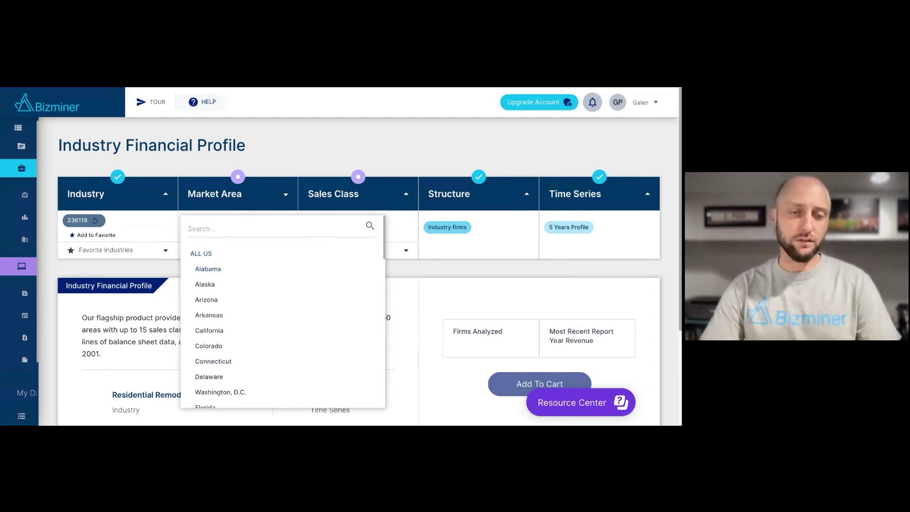
scroll(307, 324, "down", 3)
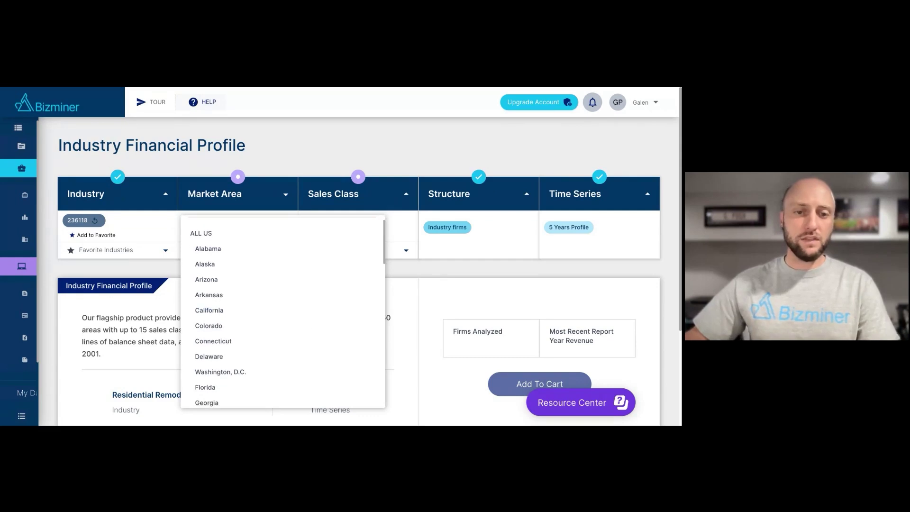
scroll(307, 324, "down", 1)
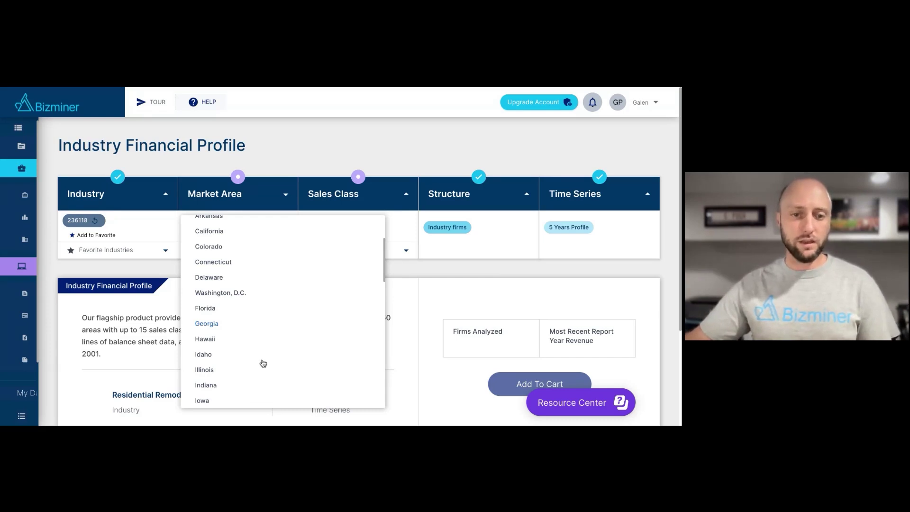
scroll(248, 367, "down", 3)
scroll(249, 369, "down", 3)
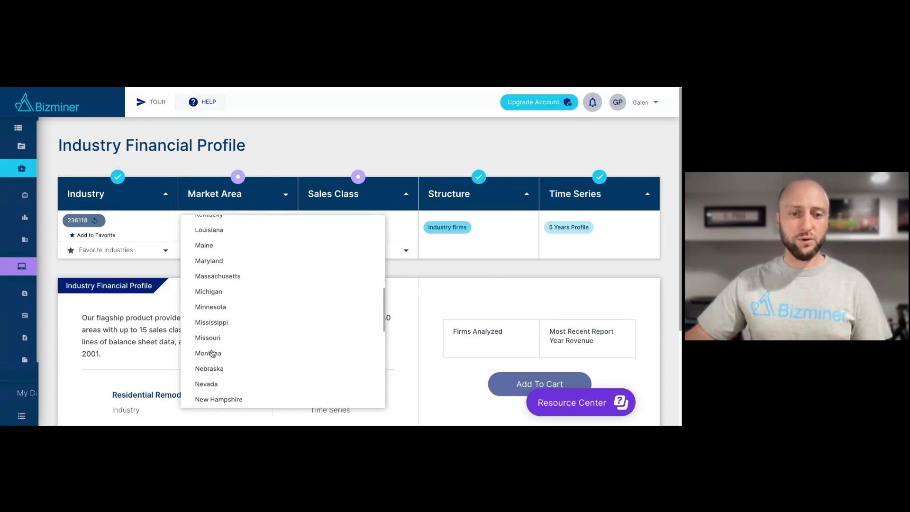
left_click(206, 342)
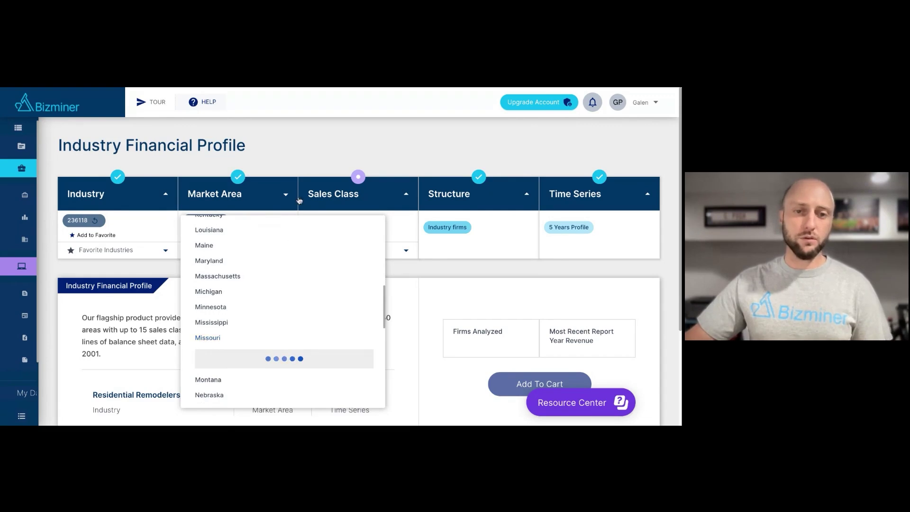
scroll(305, 313, "down", 2)
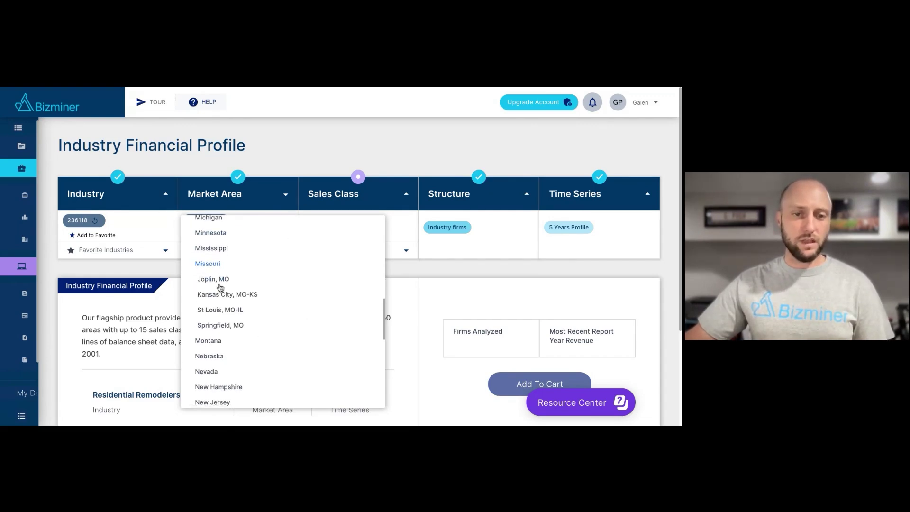
left_click(285, 199)
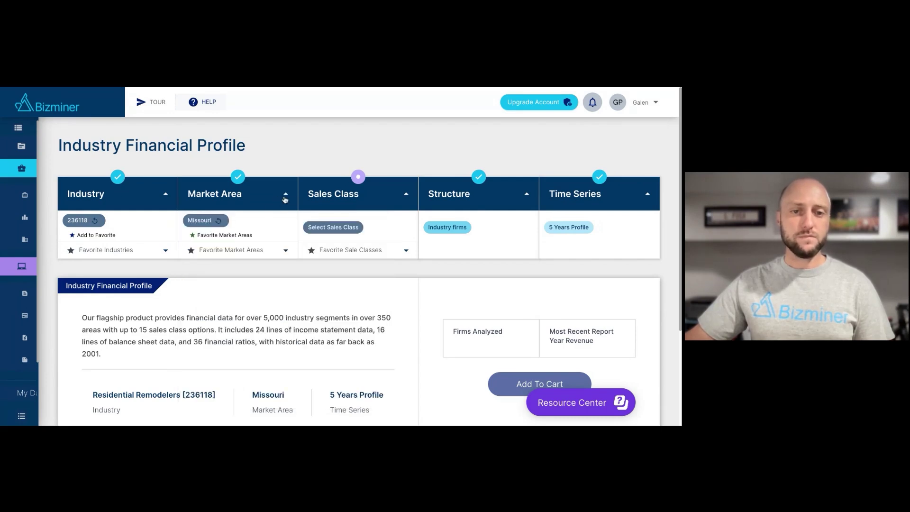
Step: Set the sales class to $1m-$2.49m within the Small < $1-$5million group
left_click(406, 196)
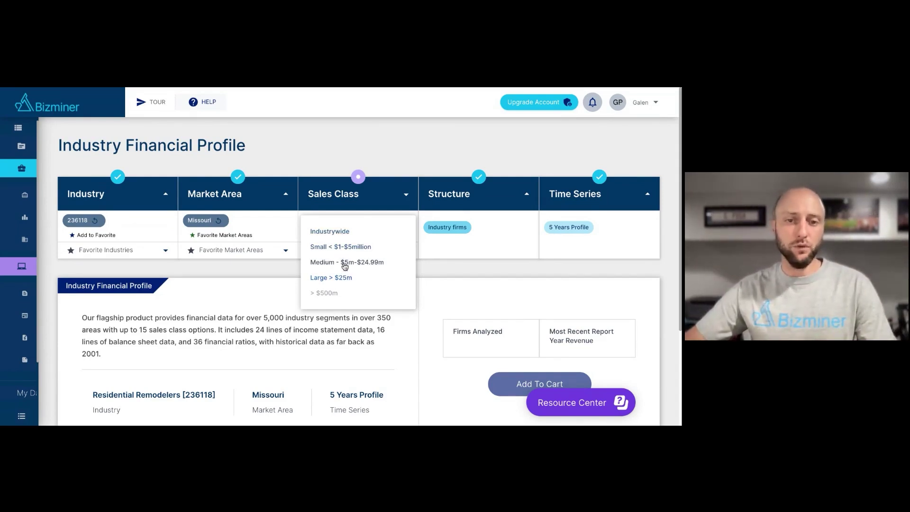
left_click(343, 249)
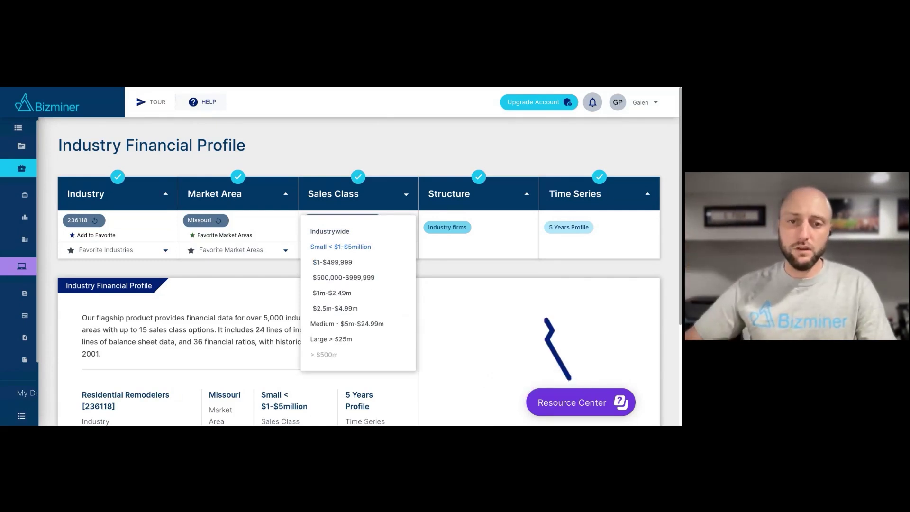
left_click(347, 297)
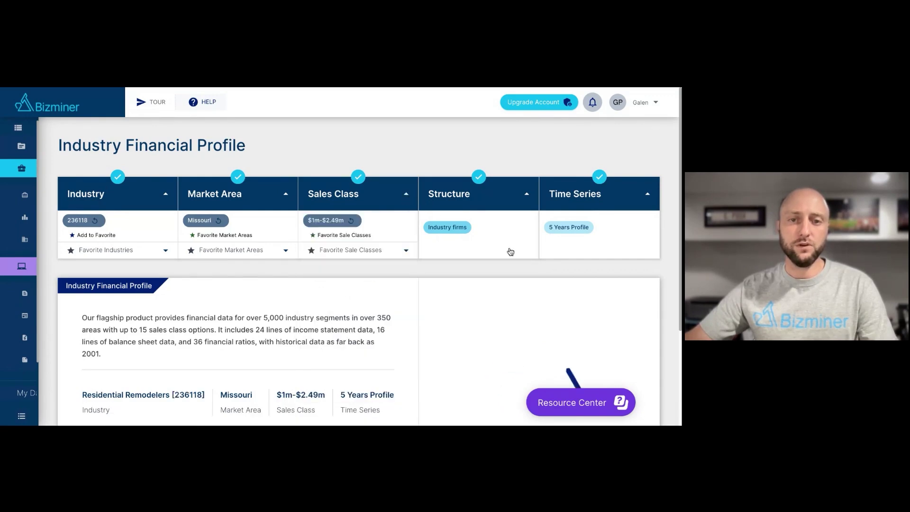
Step: Check the number of firms analyzed and the most recent report year revenue for the configured profile
scroll(511, 251, "down", 3)
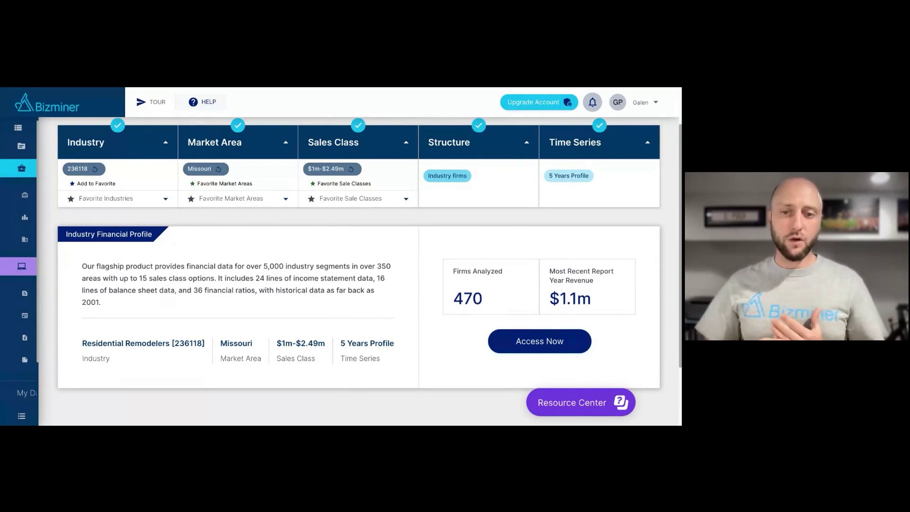
double_click(467, 296)
double_click(583, 297)
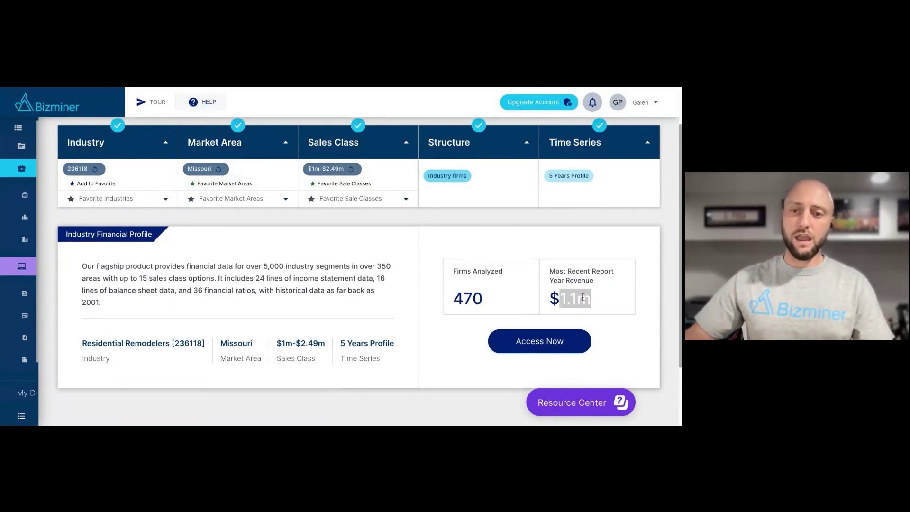
left_click(614, 351)
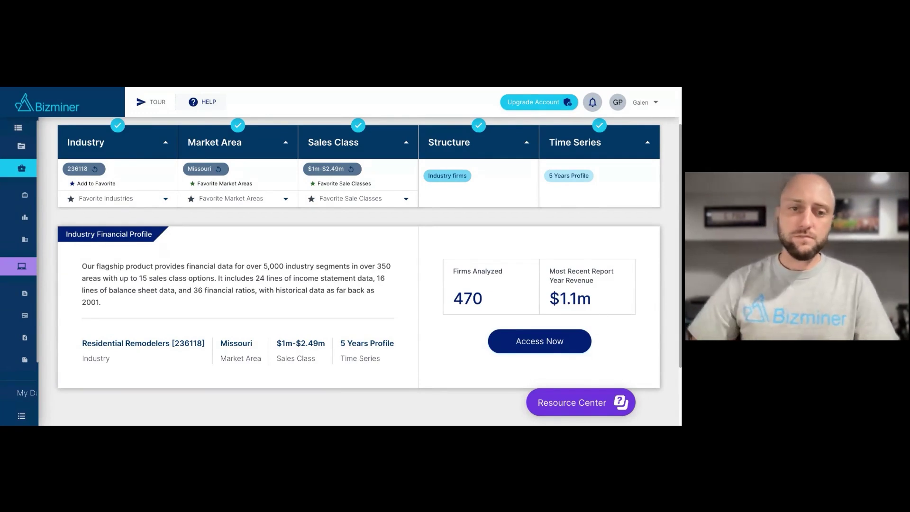
Step: Check which options the profile offers for structure and time series, leaving both selections as they are
scroll(405, 280, "up", 1)
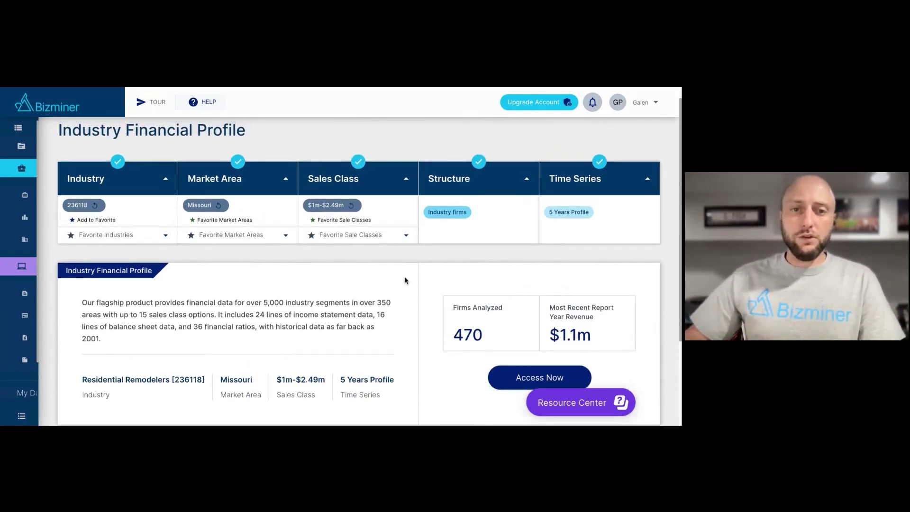
left_click(526, 180)
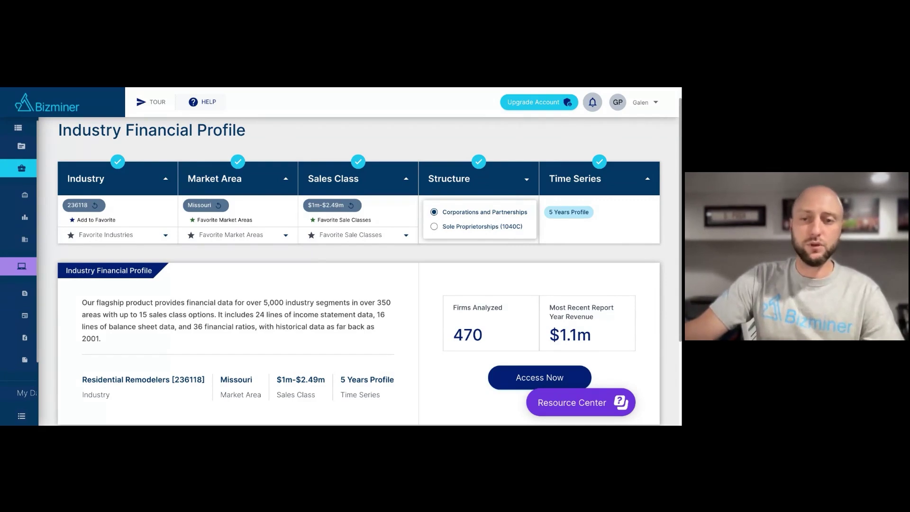
left_click(570, 256)
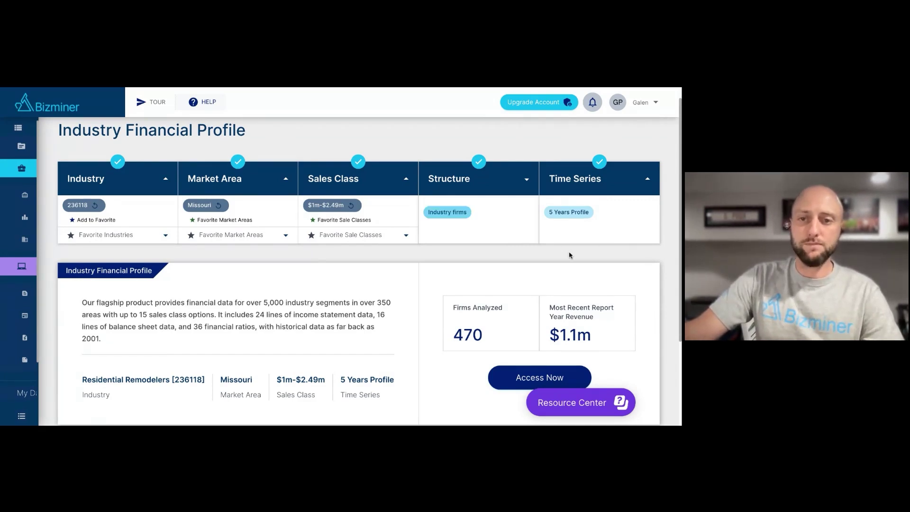
left_click(649, 181)
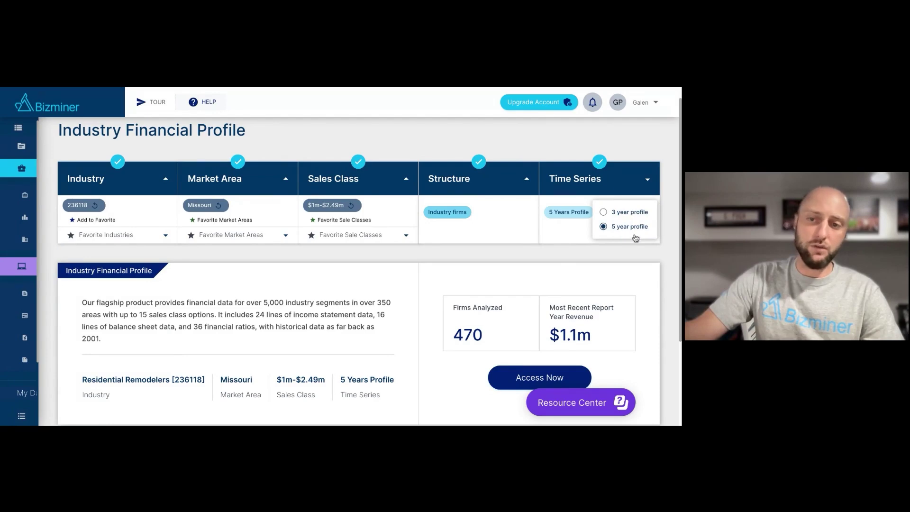
left_click(623, 260)
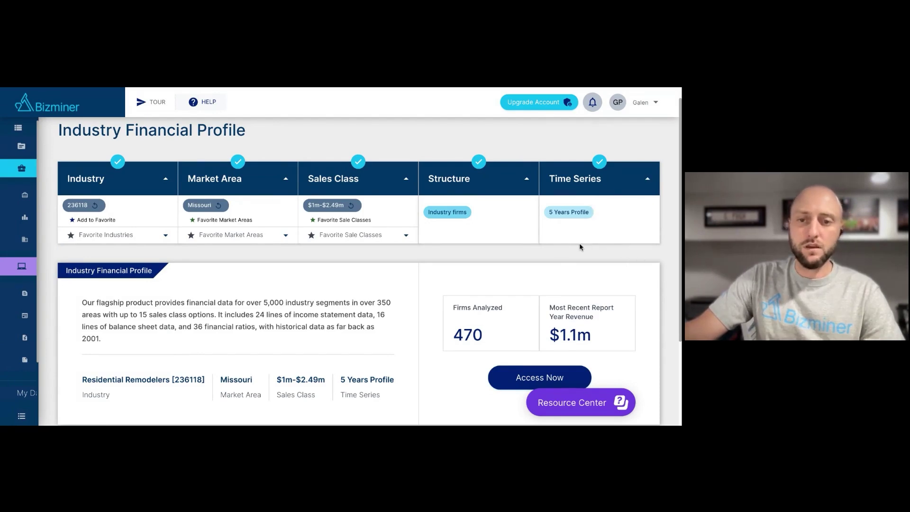
scroll(579, 243, "down", 1)
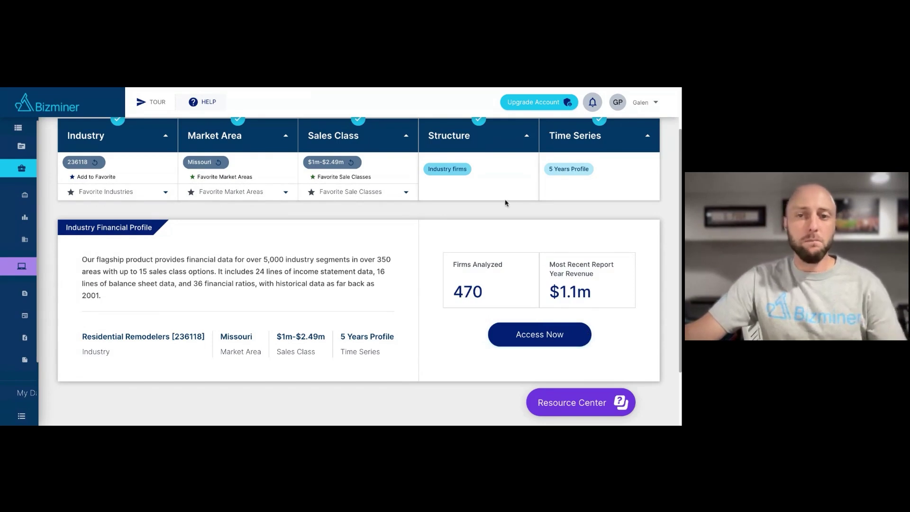
Step: Set the profile's market area to ALL US and check the firms analyzed and most recent report year revenue
scroll(520, 204, "up", 1)
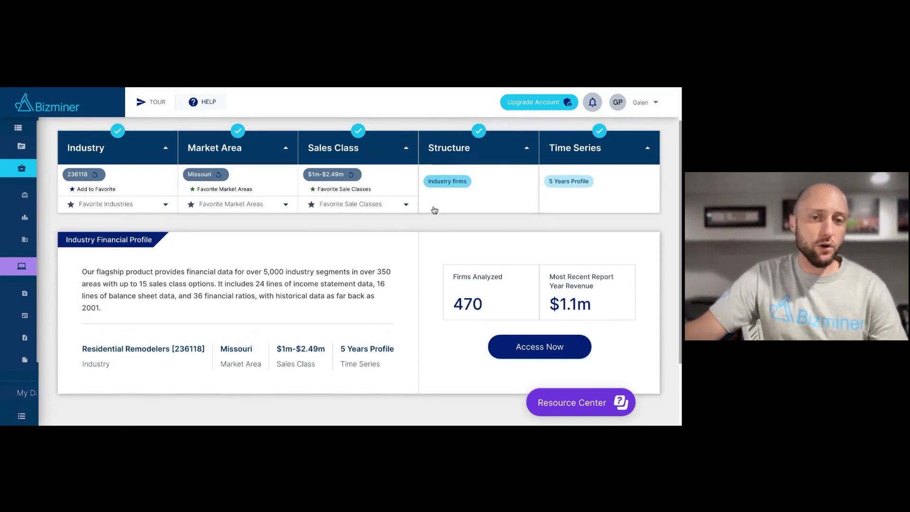
left_click(287, 148)
scroll(242, 249, "up", 10)
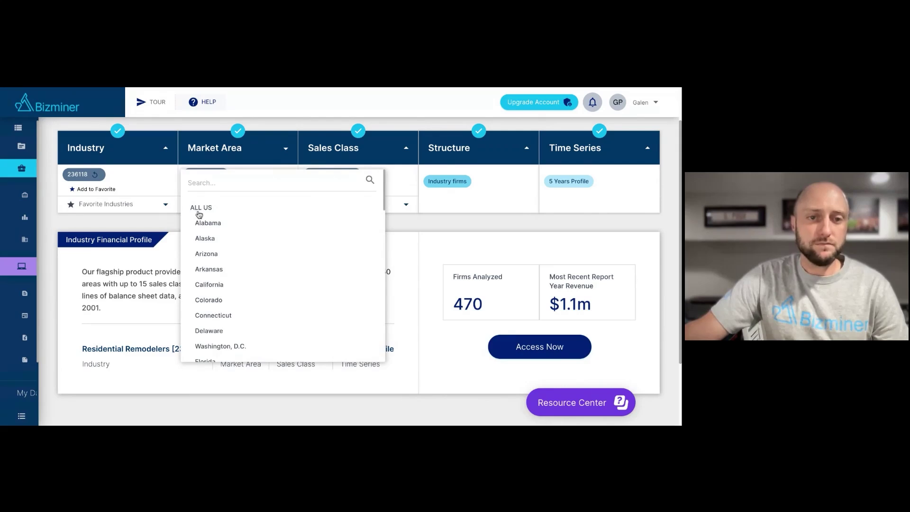
left_click(416, 228)
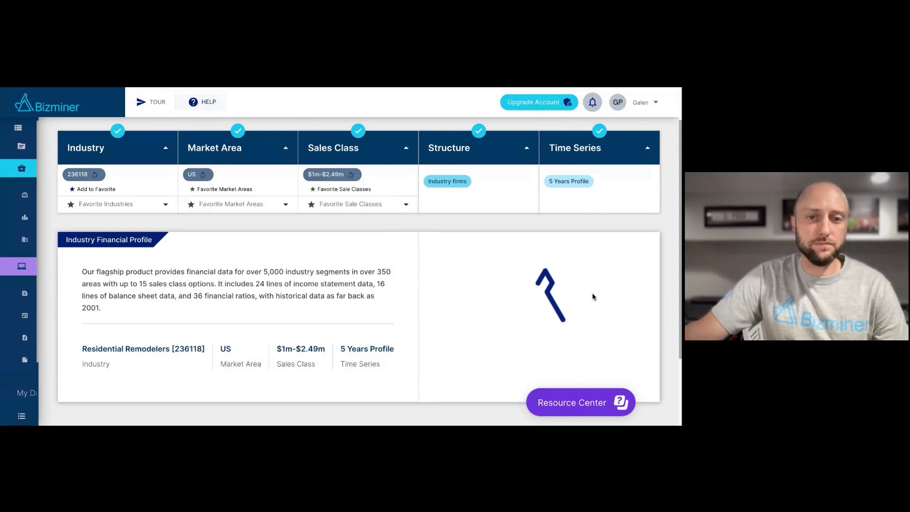
scroll(592, 293, "down", 1)
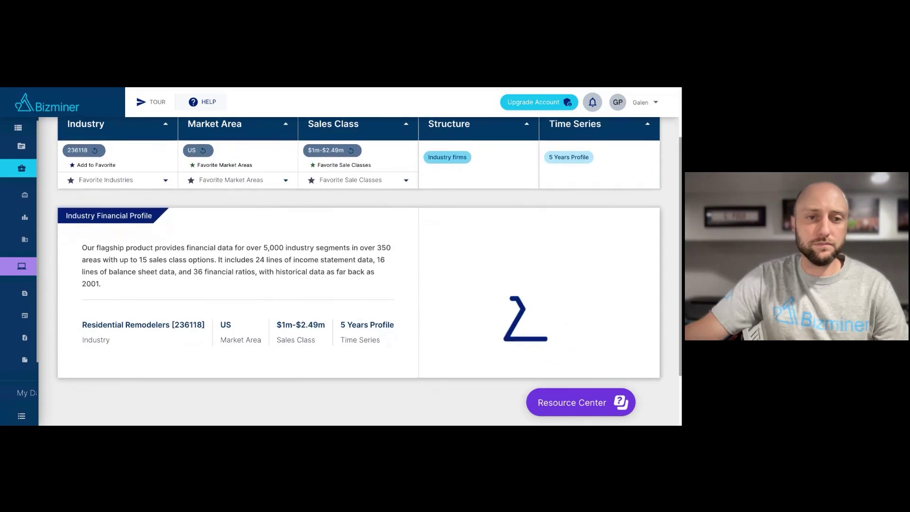
scroll(593, 293, "down", 1)
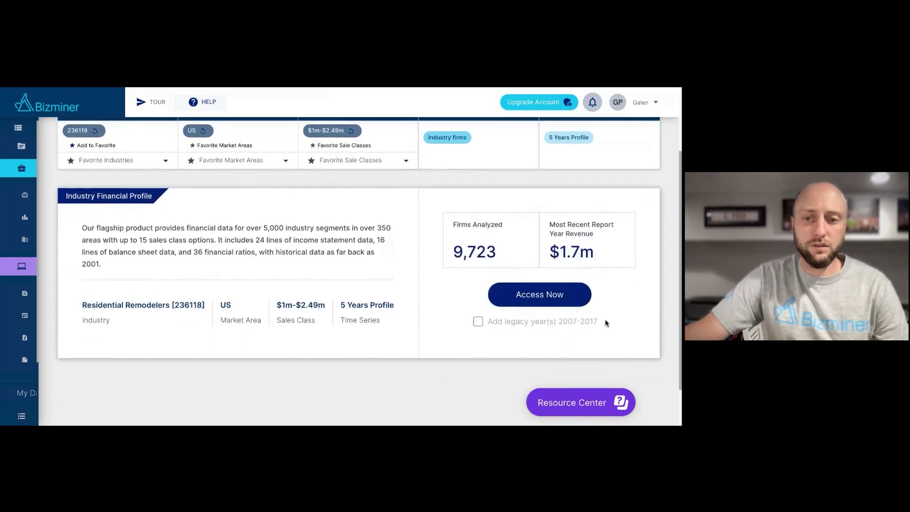
Step: Add the legacy years 2007-2017 to the national profile and remove them again
left_click_drag(605, 323, 496, 329)
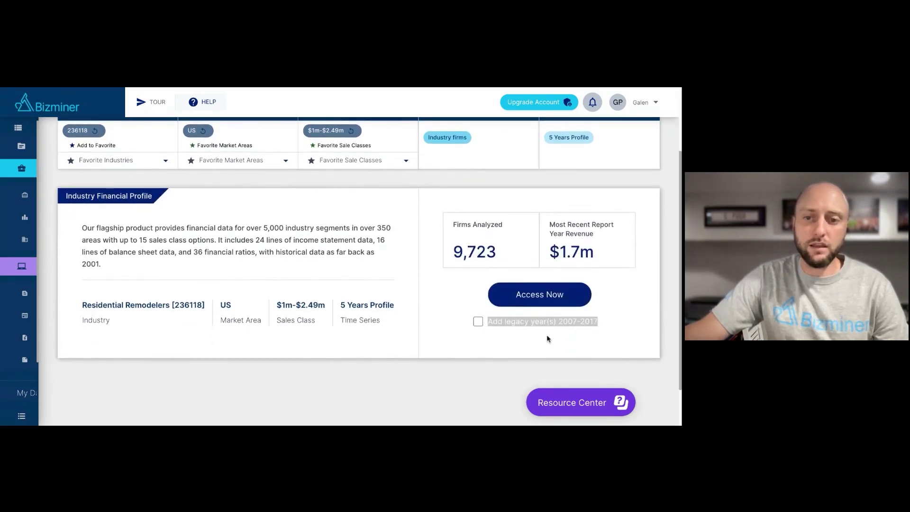
left_click(588, 340)
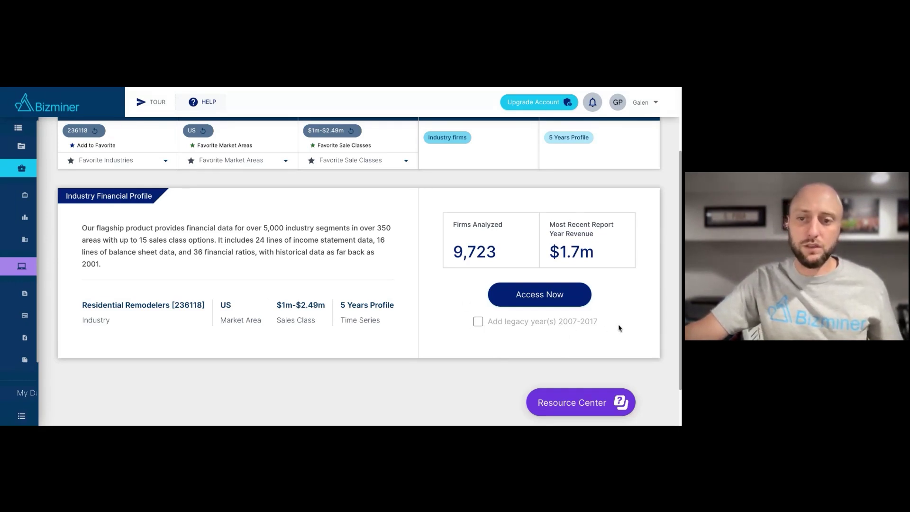
left_click(479, 322)
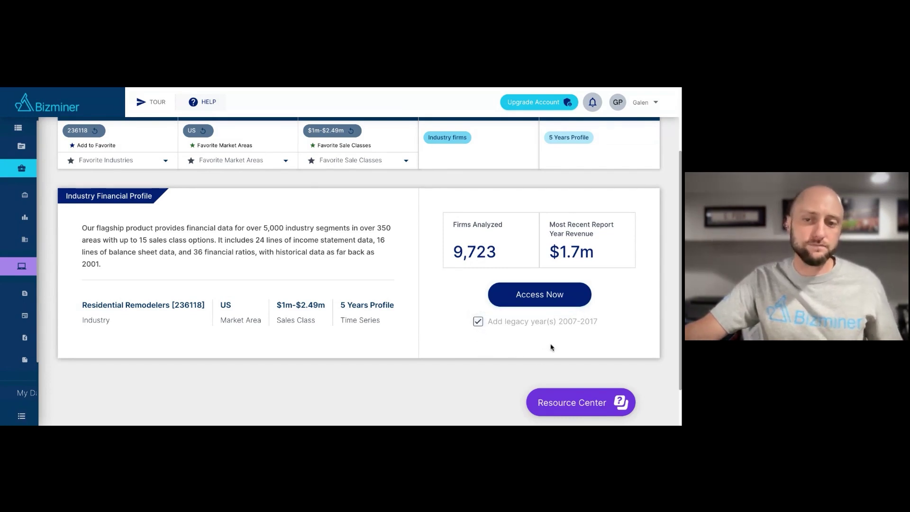
scroll(550, 348, "up", 1)
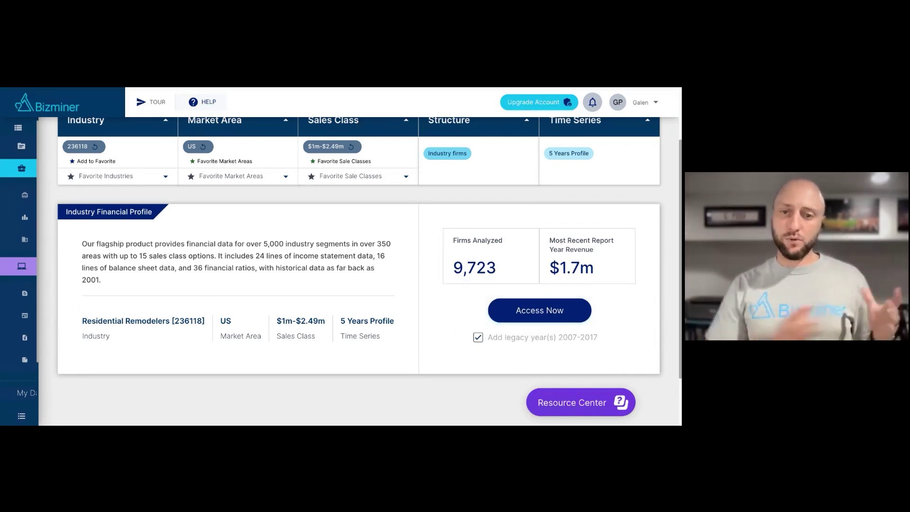
mouse_move(28, 360)
scroll(42, 379, "down", 3)
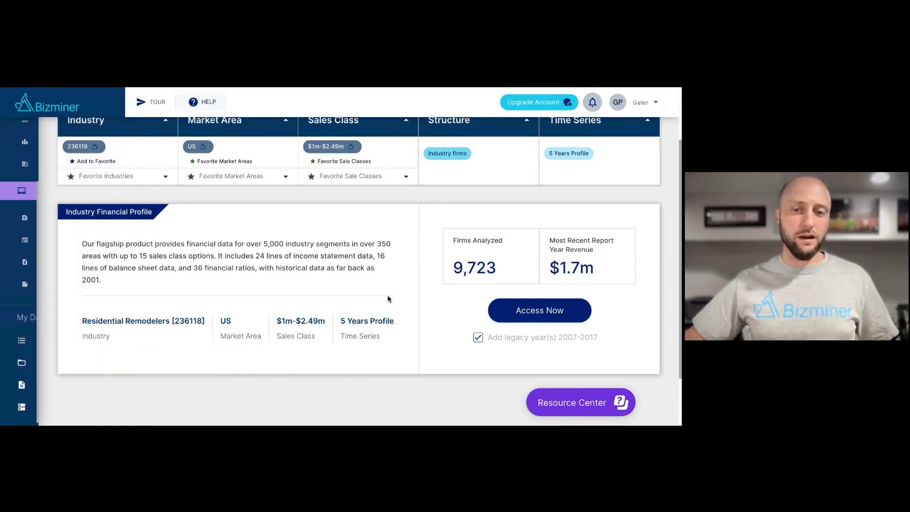
left_click(482, 340)
Step: Set the profile's market area back to the state of Missouri
scroll(354, 283, "up", 1)
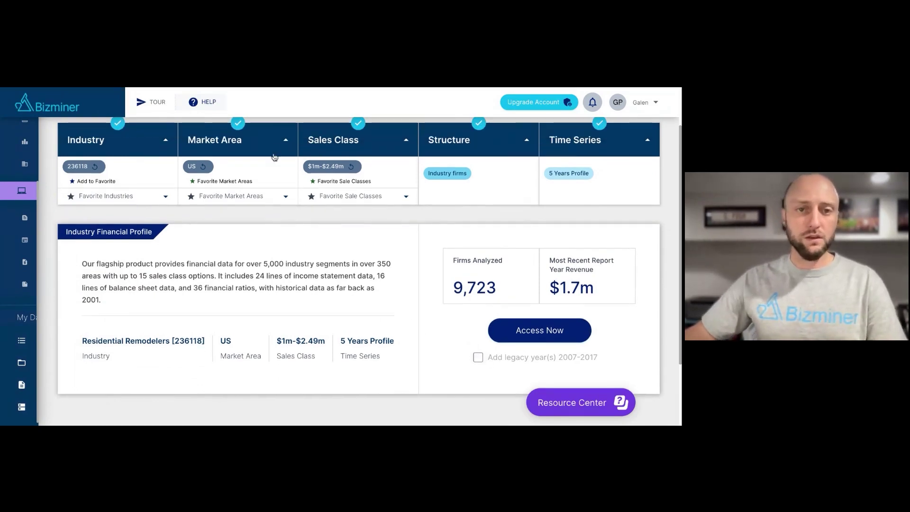
left_click(287, 142)
scroll(275, 254, "down", 7)
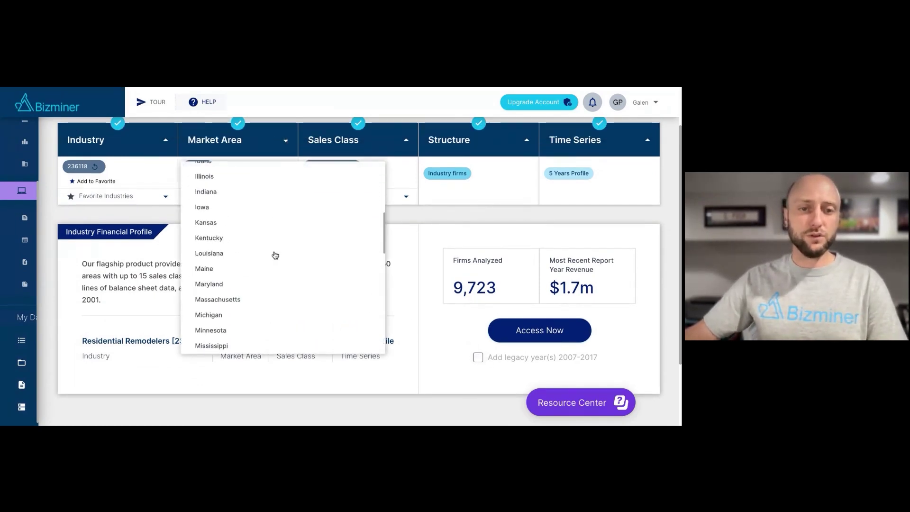
left_click(208, 244)
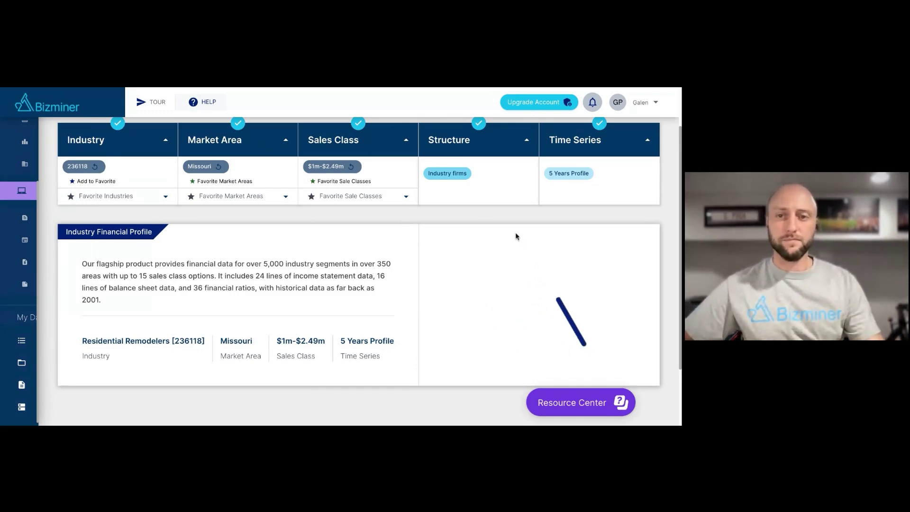
Step: Access the Missouri Industry Financial Profile for Residential Remodelers and confirm access with the selected parameters
scroll(516, 236, "up", 1)
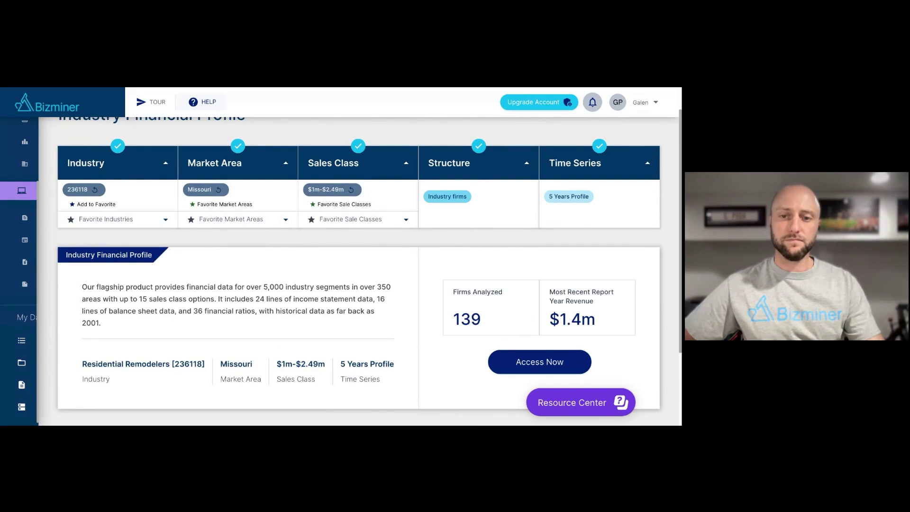
scroll(546, 357, "down", 1)
left_click(545, 358)
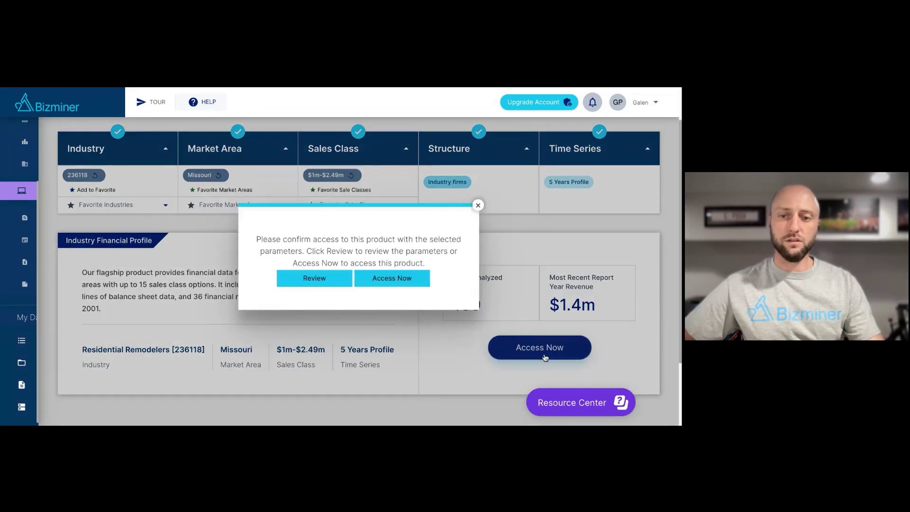
left_click(397, 281)
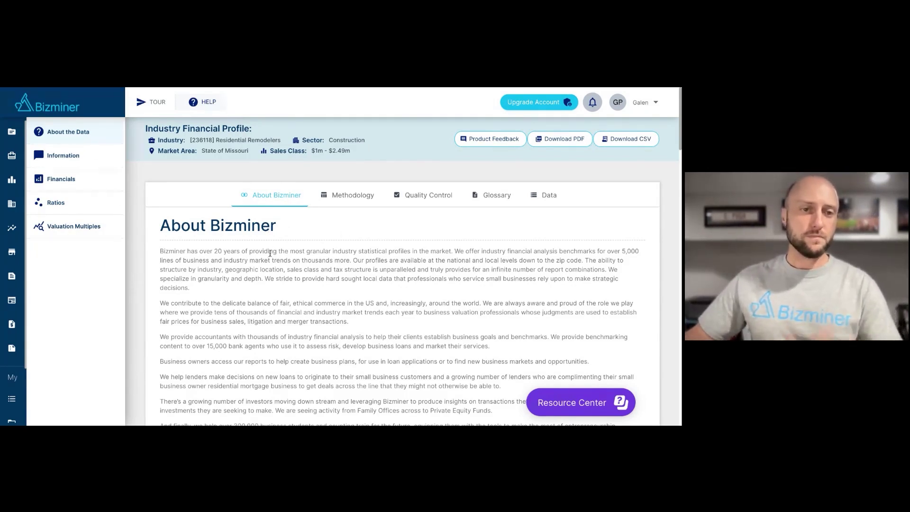
Step: Look through the report's background pages on Bizminer, methodology, quality control and the glossary of financial terms
scroll(291, 223, "down", 1)
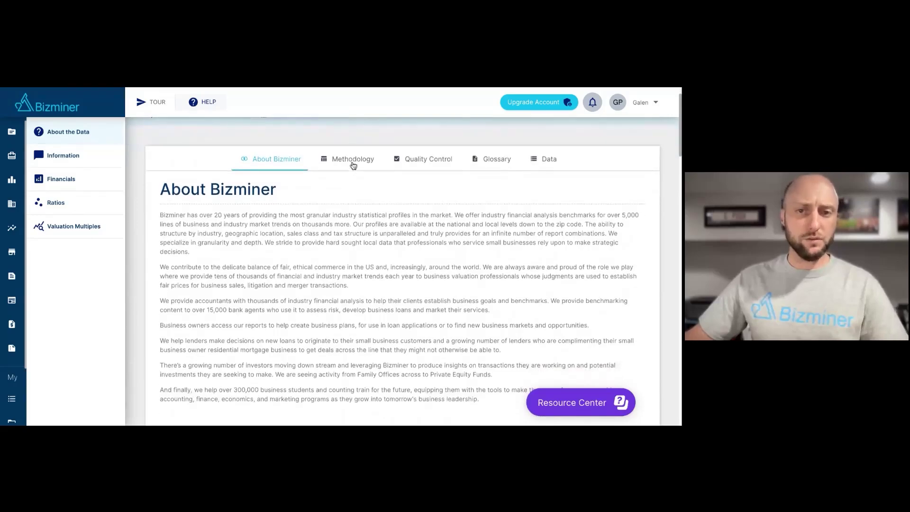
left_click(353, 161)
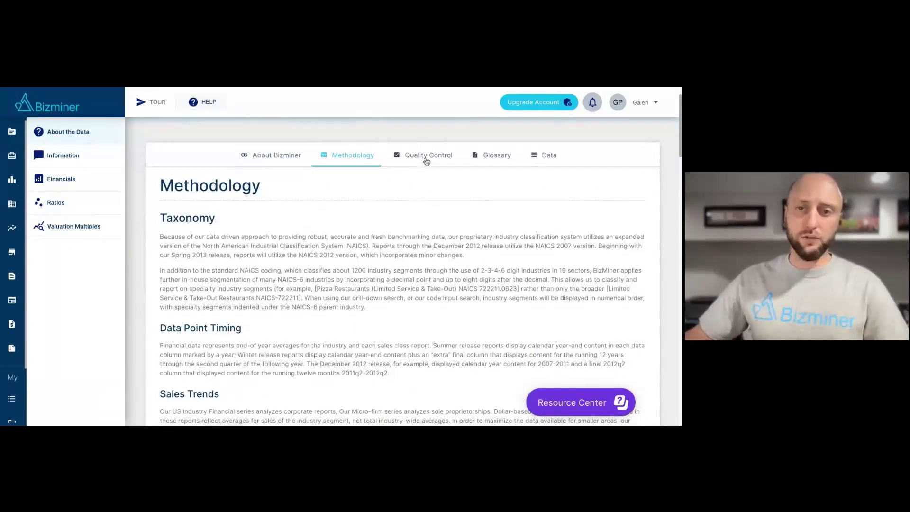
left_click(426, 160)
left_click(494, 155)
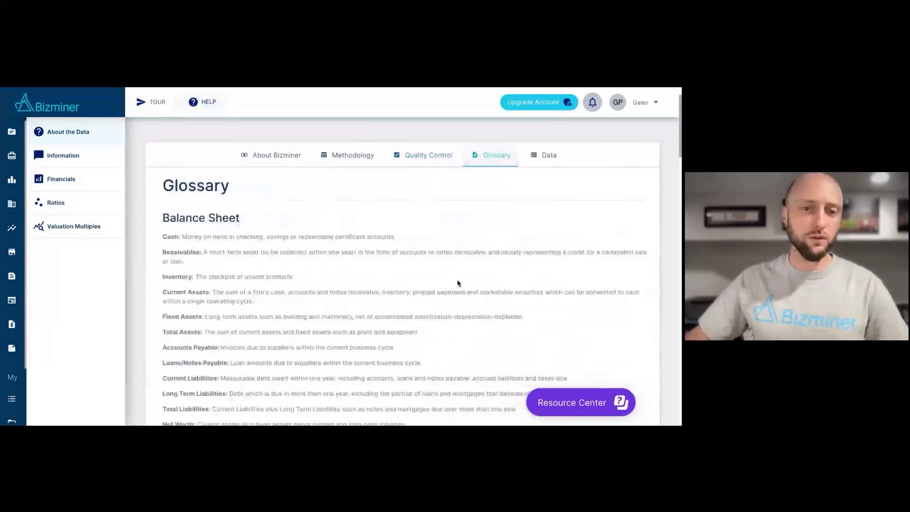
scroll(439, 266, "down", 3)
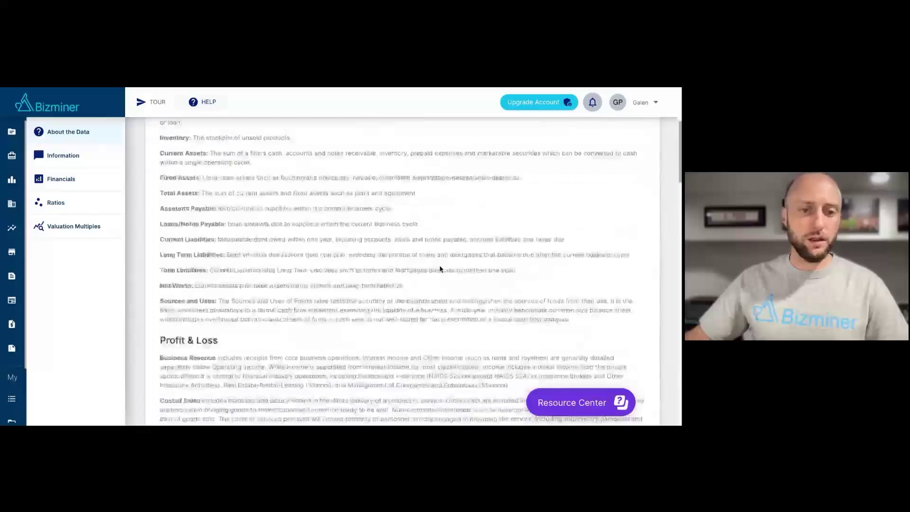
scroll(440, 269, "down", 2)
scroll(439, 269, "up", 5)
Step: Review the Data page's list of sources behind the report
left_click(545, 196)
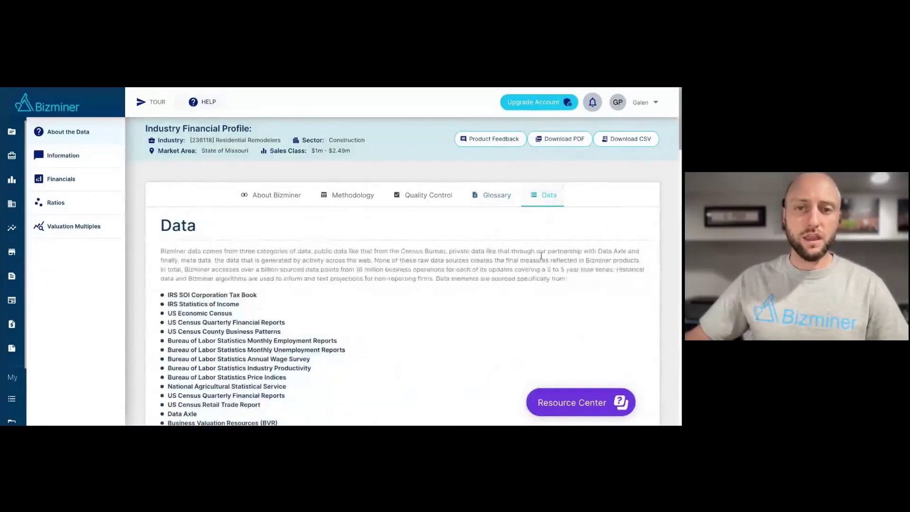
scroll(536, 266, "down", 3)
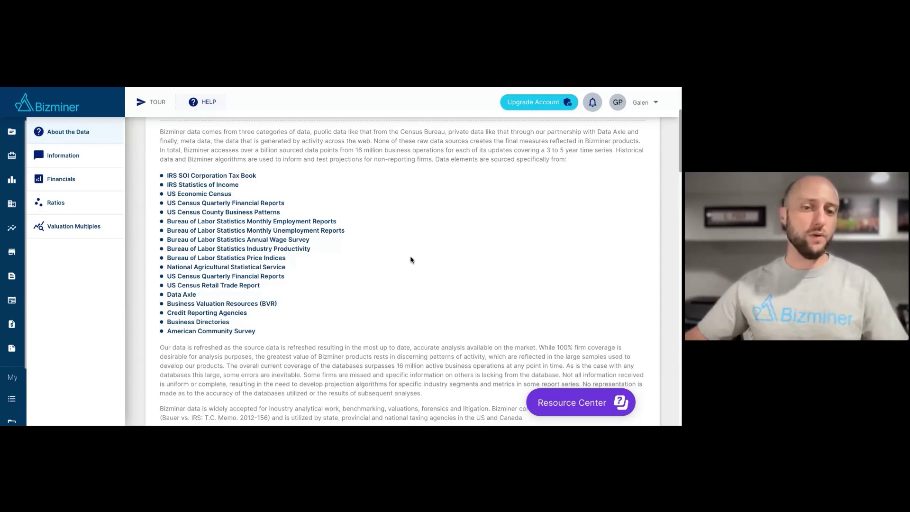
scroll(411, 259, "up", 3)
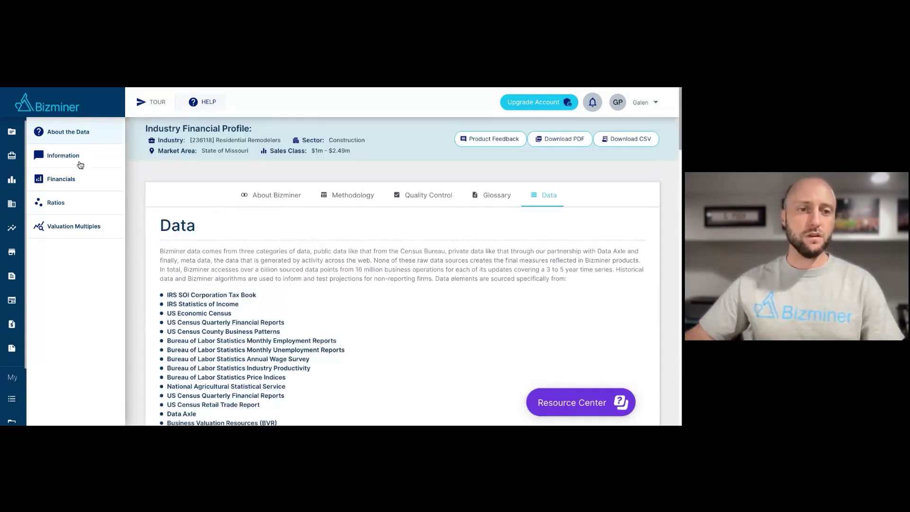
Step: Review the report's Information section for the peer group's firms analyzed by year, the NAICS hierarchy and the ratio categories
left_click(81, 164)
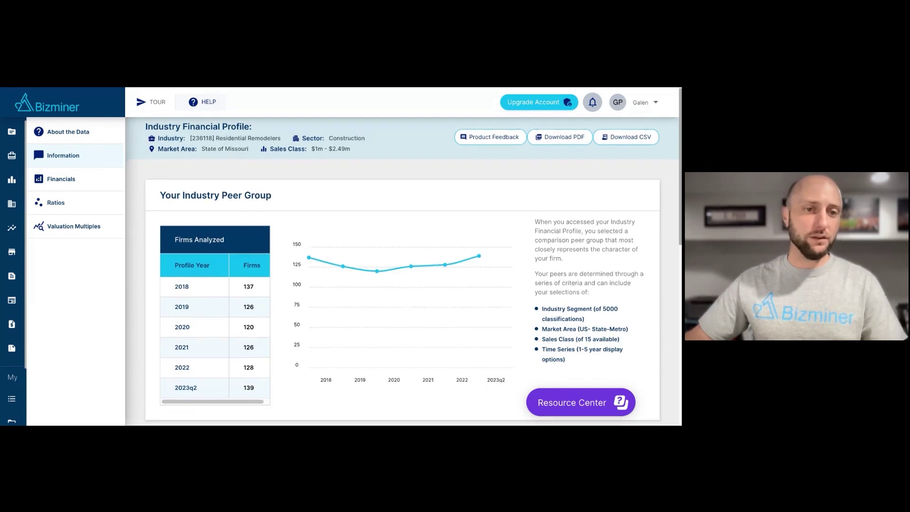
scroll(420, 304, "down", 1)
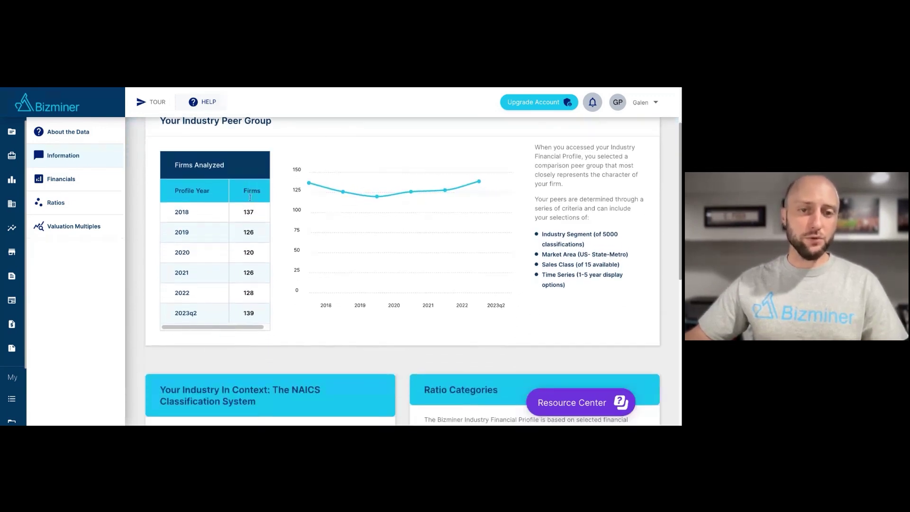
scroll(528, 271, "down", 4)
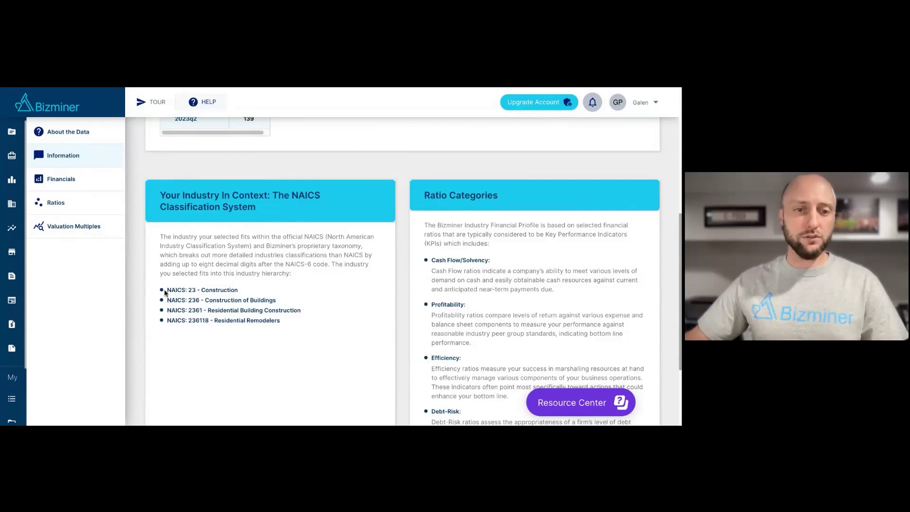
left_click_drag(164, 293, 276, 322)
left_click(350, 341)
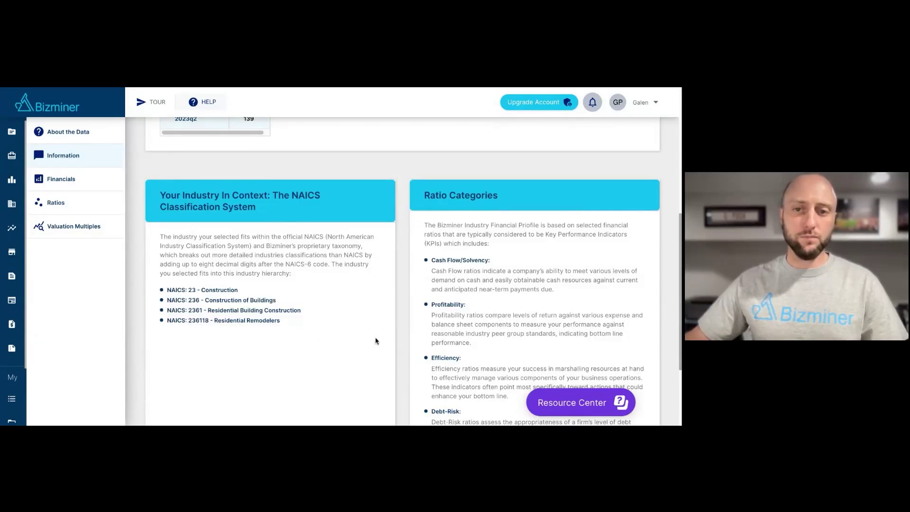
scroll(501, 338, "down", 1)
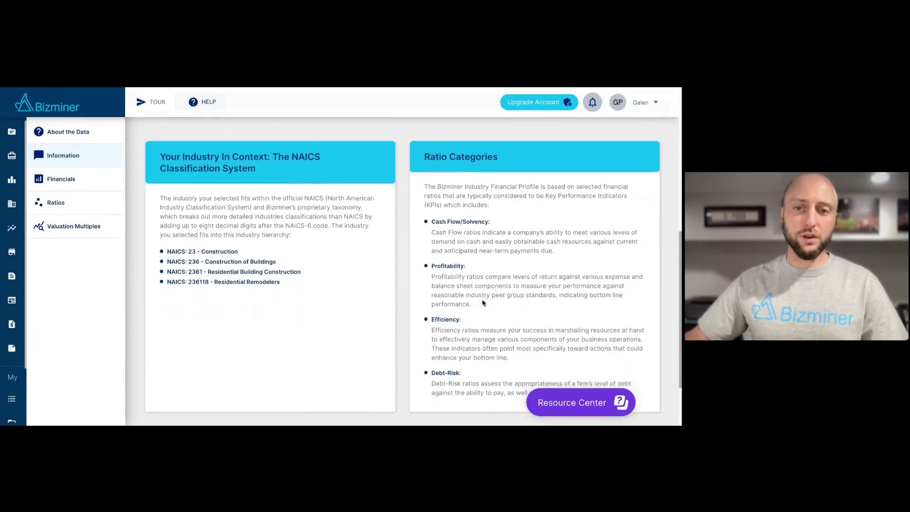
scroll(483, 302, "down", 2)
scroll(482, 297, "up", 1)
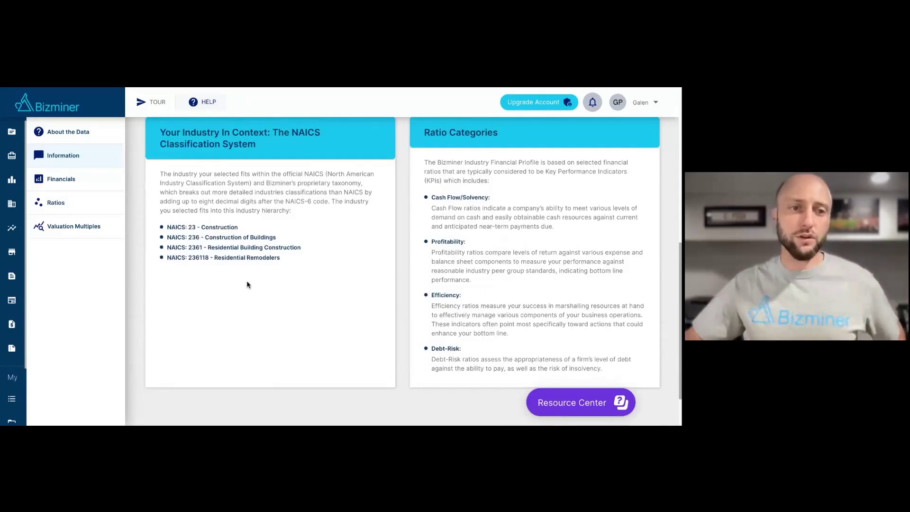
Step: Open the report's Financials section and examine the income statement percentages table's year columns from 2018 to 2023q2
scroll(248, 285, "up", 5)
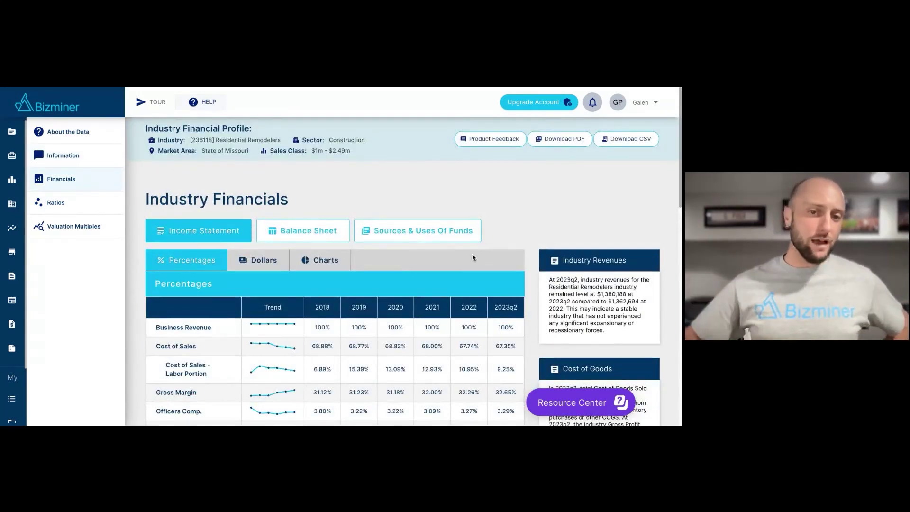
scroll(472, 257, "down", 3)
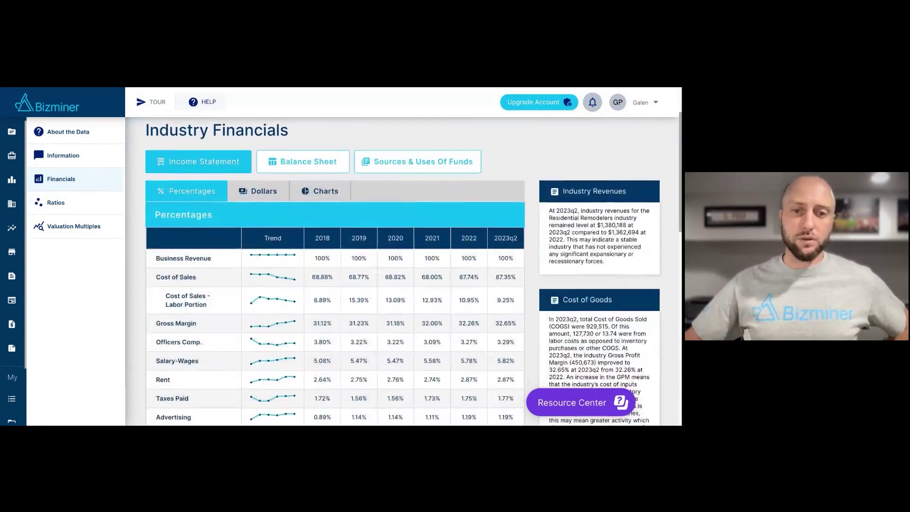
scroll(473, 258, "down", 1)
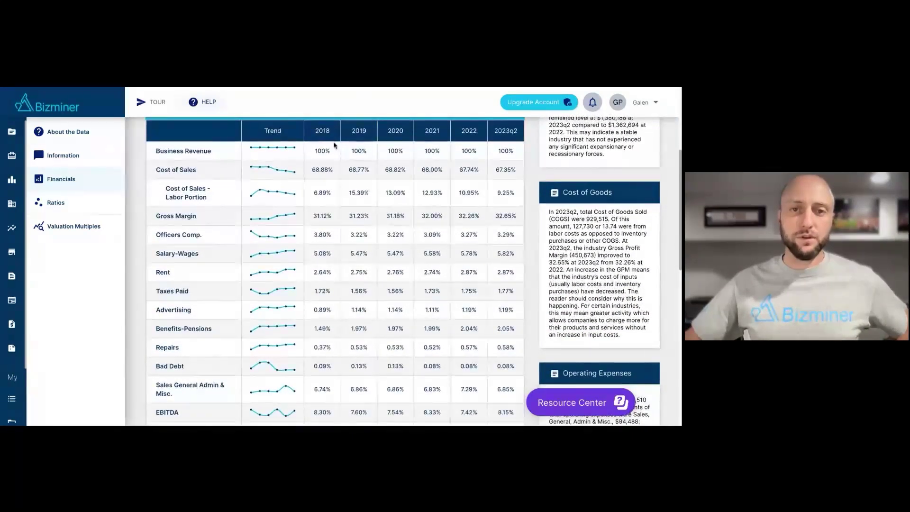
left_click_drag(317, 132, 514, 132)
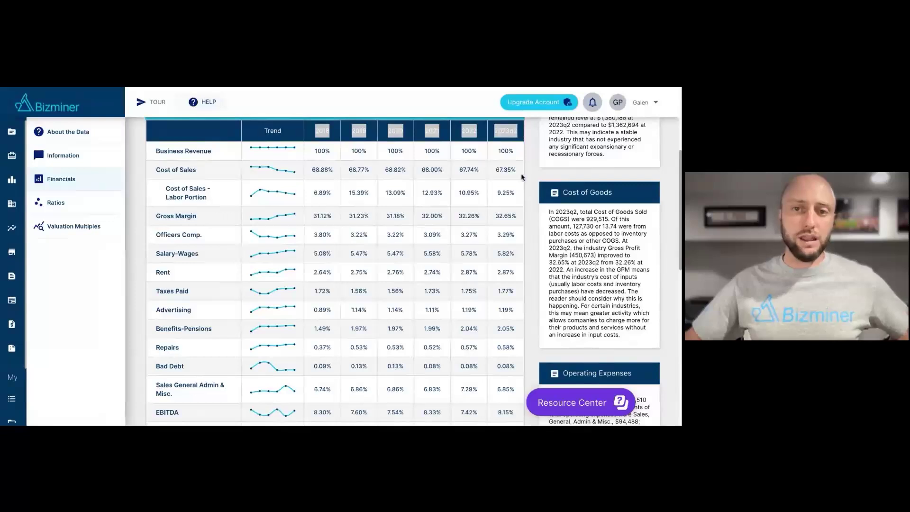
left_click(535, 161)
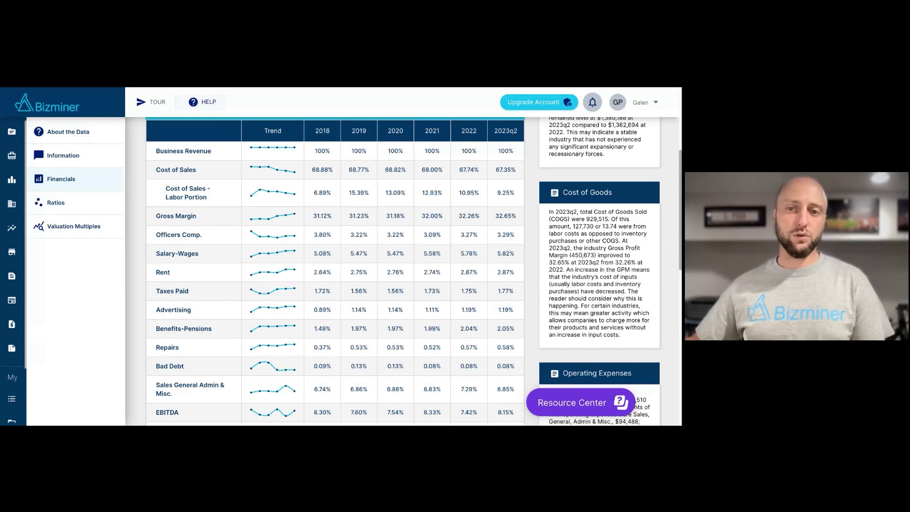
double_click(508, 131)
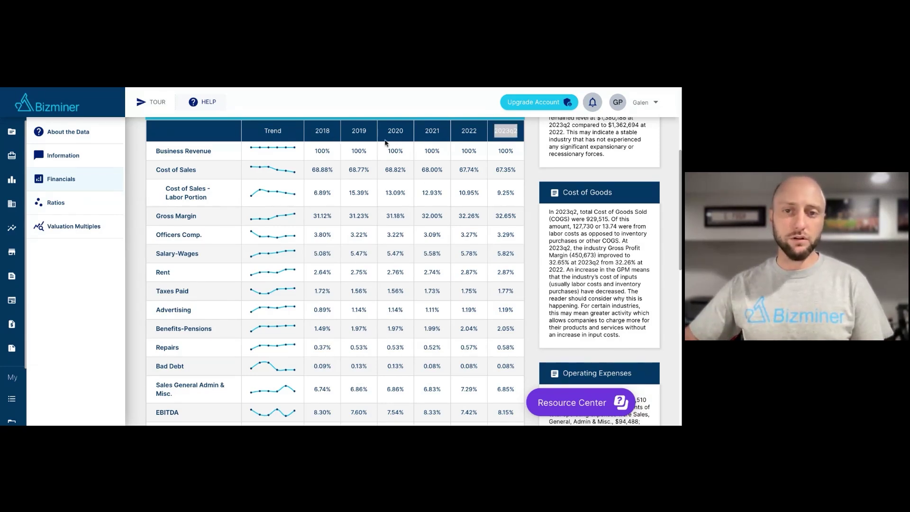
left_click(449, 145)
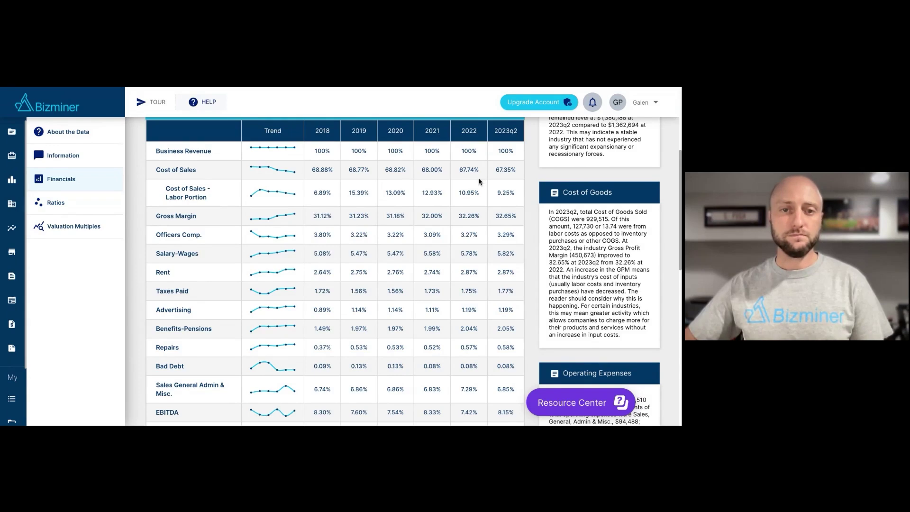
Step: Read through the income statement percentages by line item, from cost of sales down to Discretionary Owner Earnings
scroll(479, 178, "down", 1)
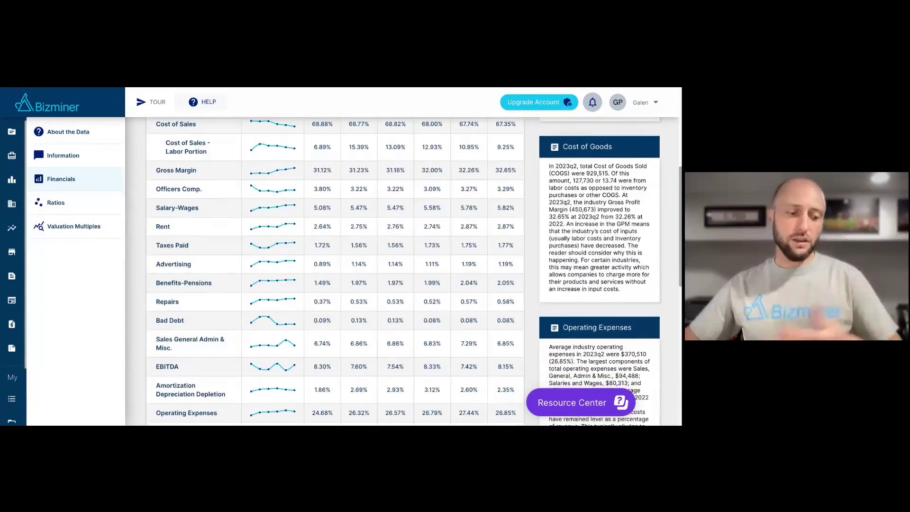
scroll(479, 181, "down", 1)
scroll(478, 181, "down", 2)
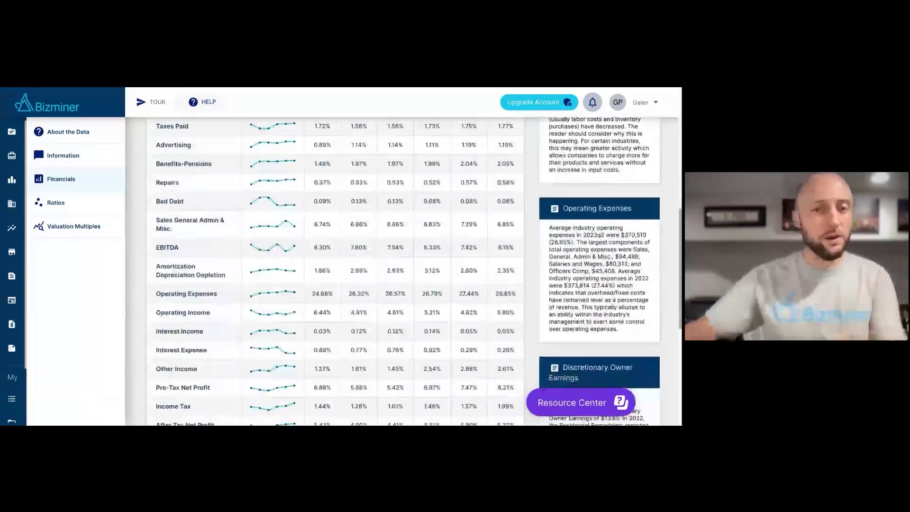
scroll(468, 199, "down", 3)
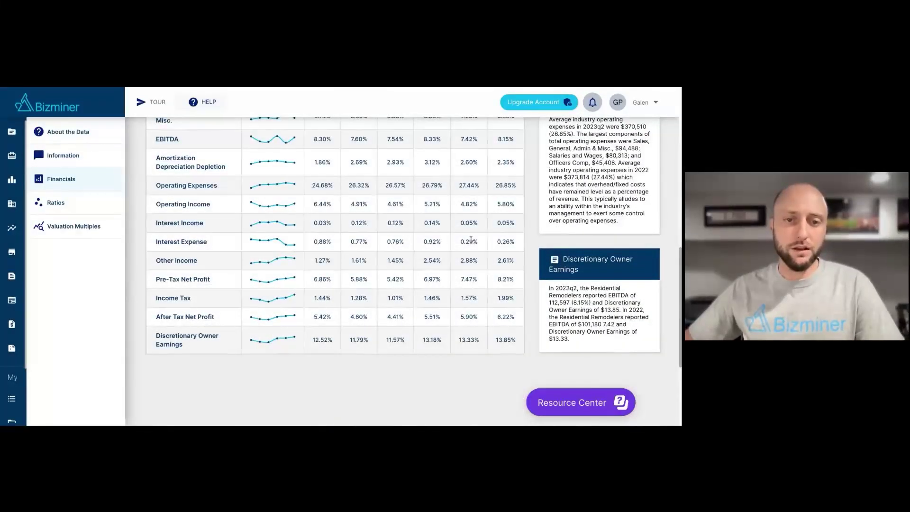
scroll(471, 239, "up", 2)
scroll(335, 270, "up", 8)
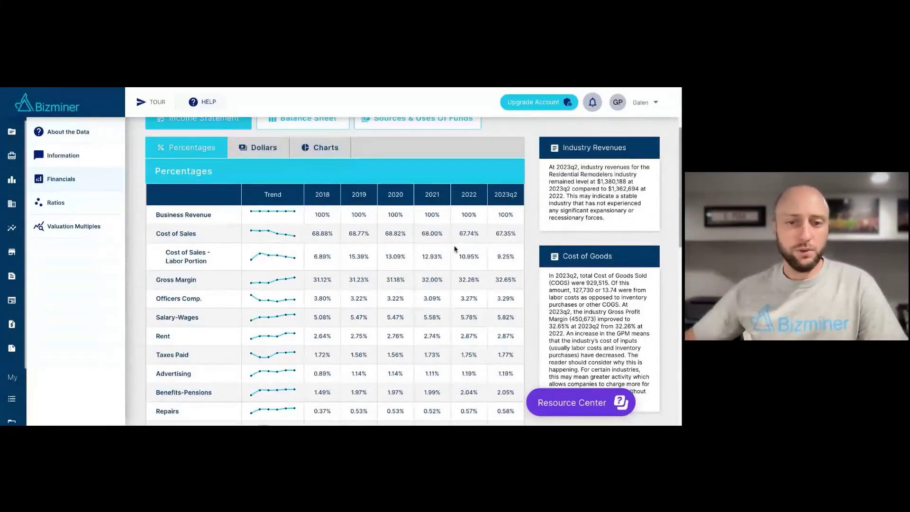
scroll(469, 299, "down", 2)
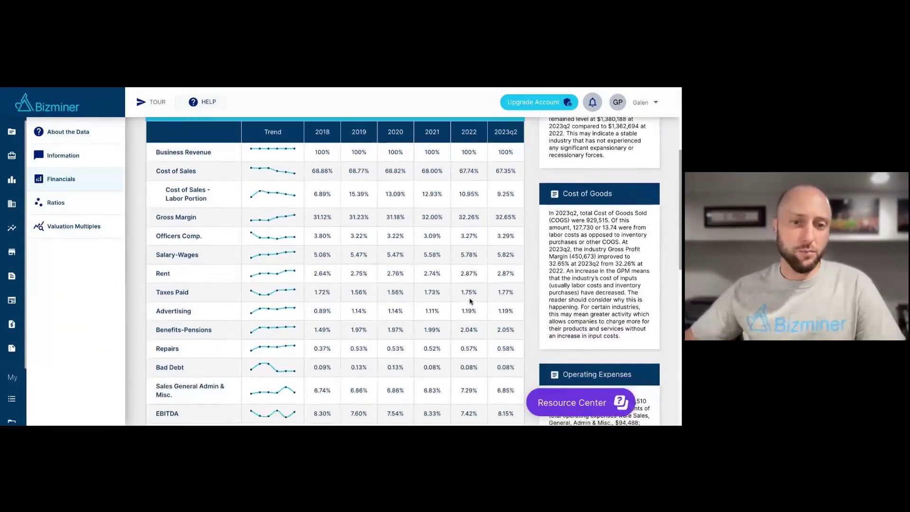
scroll(458, 301, "down", 1)
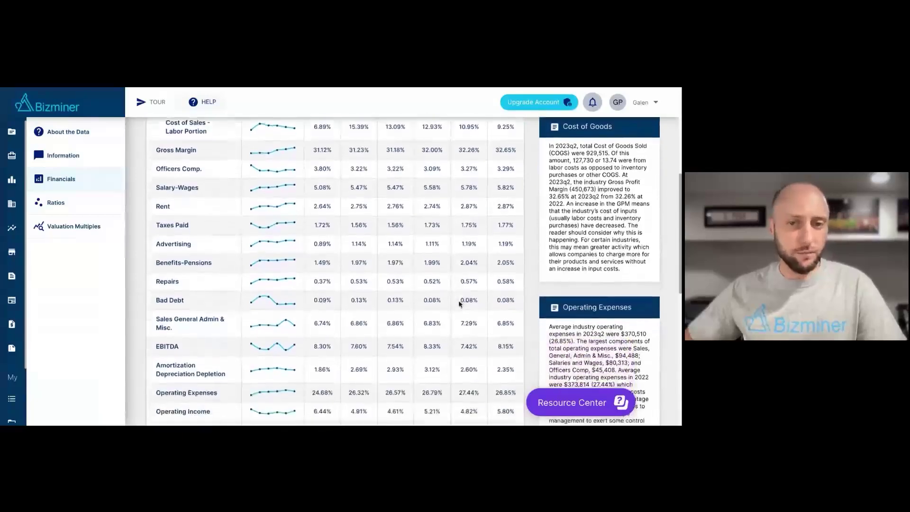
scroll(456, 302, "down", 2)
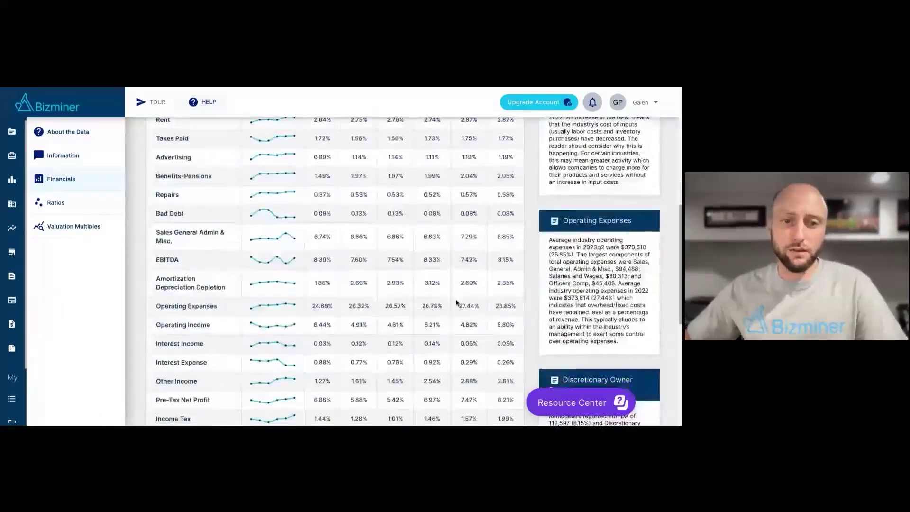
scroll(457, 302, "down", 3)
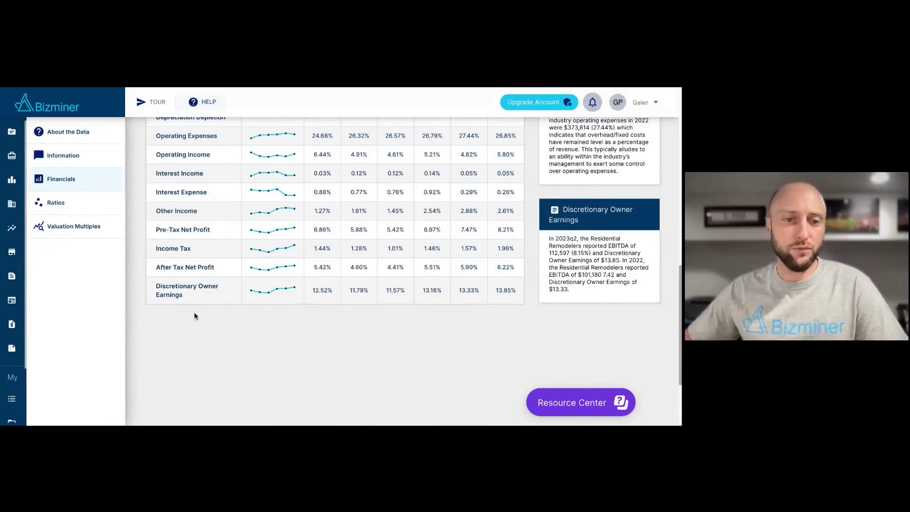
mouse_move(165, 282)
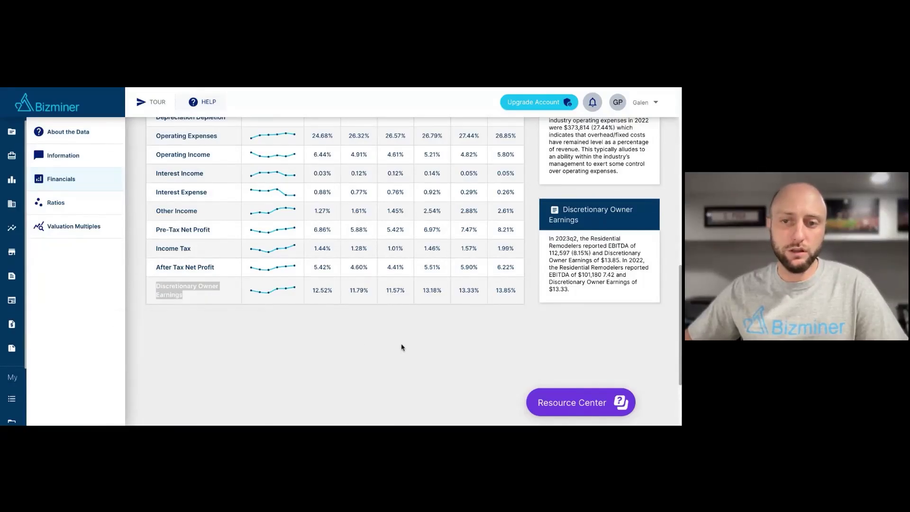
Step: Show the income statement in dollars and review its revenue, expense and profit line items
scroll(433, 345, "up", 8)
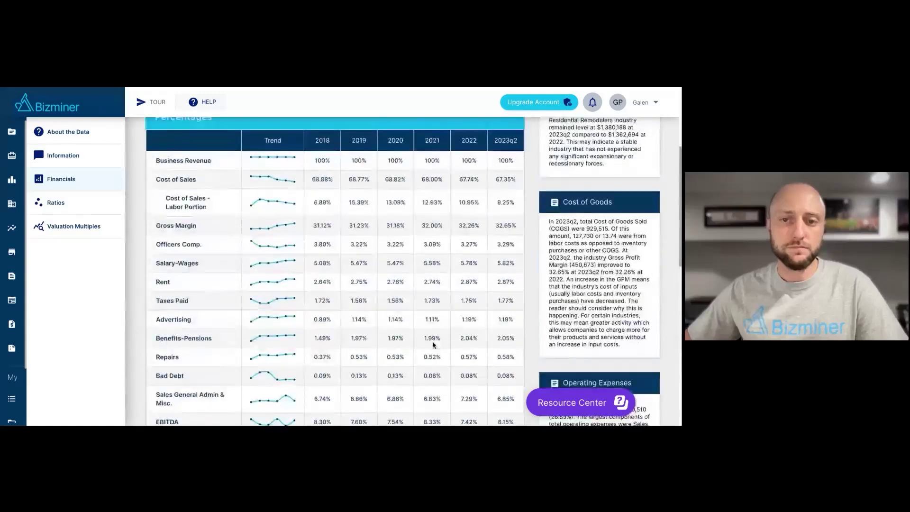
scroll(302, 296, "up", 2)
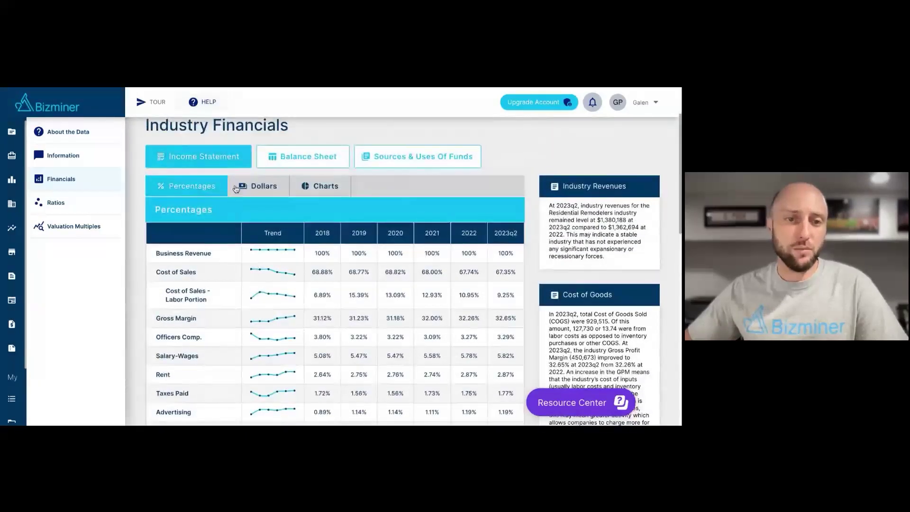
left_click(264, 194)
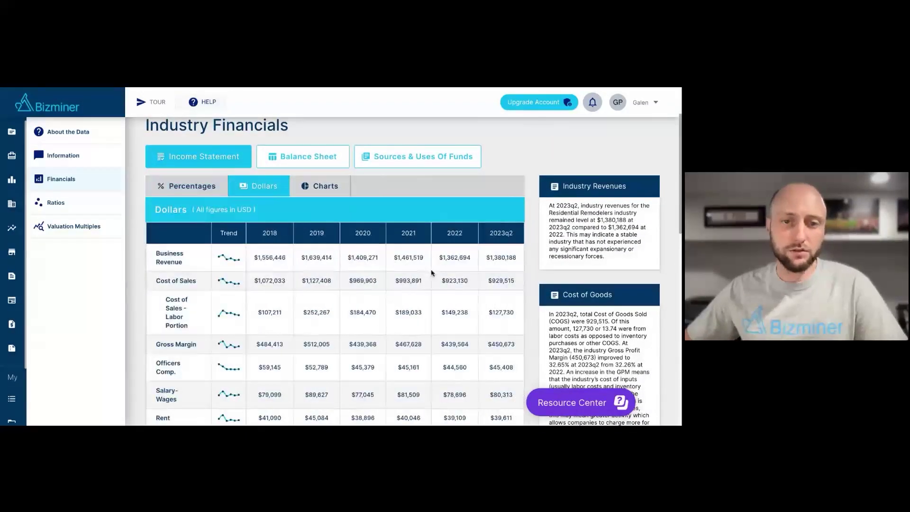
scroll(433, 273, "down", 3)
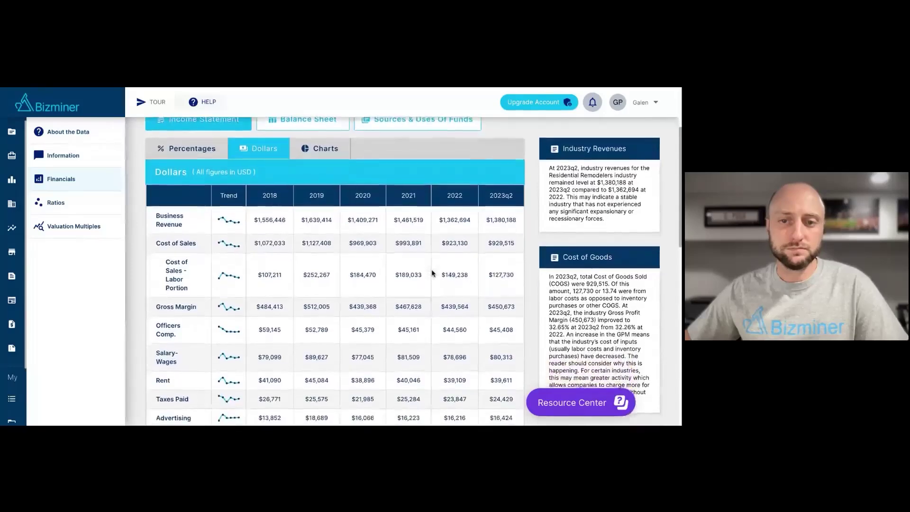
scroll(432, 274, "down", 5)
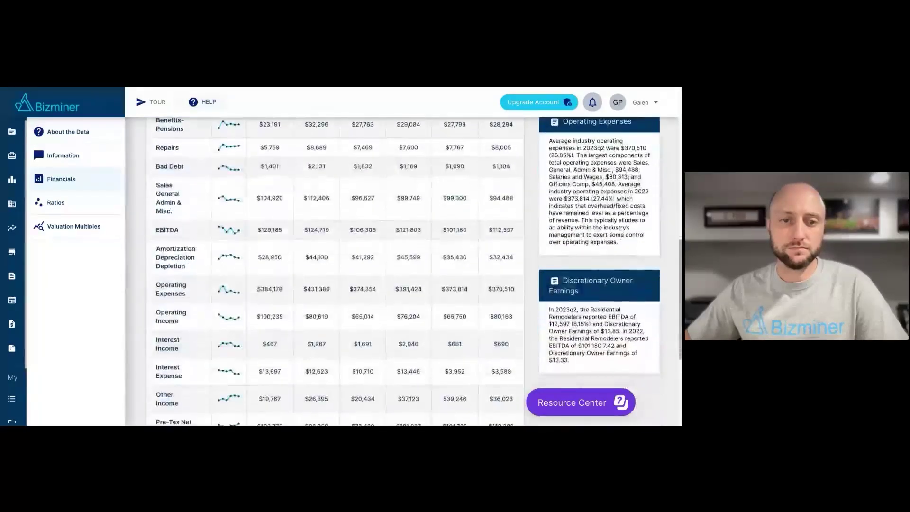
scroll(433, 274, "down", 1)
scroll(432, 273, "up", 3)
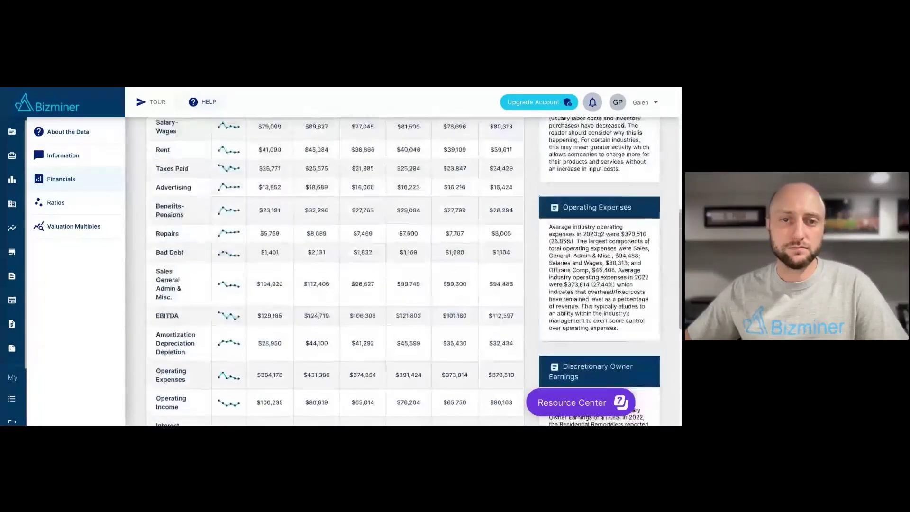
scroll(432, 274, "up", 2)
Step: Show the income statement charts and review the industry expenses and owner earnings alongside the Cost of Goods commentary
scroll(332, 270, "up", 4)
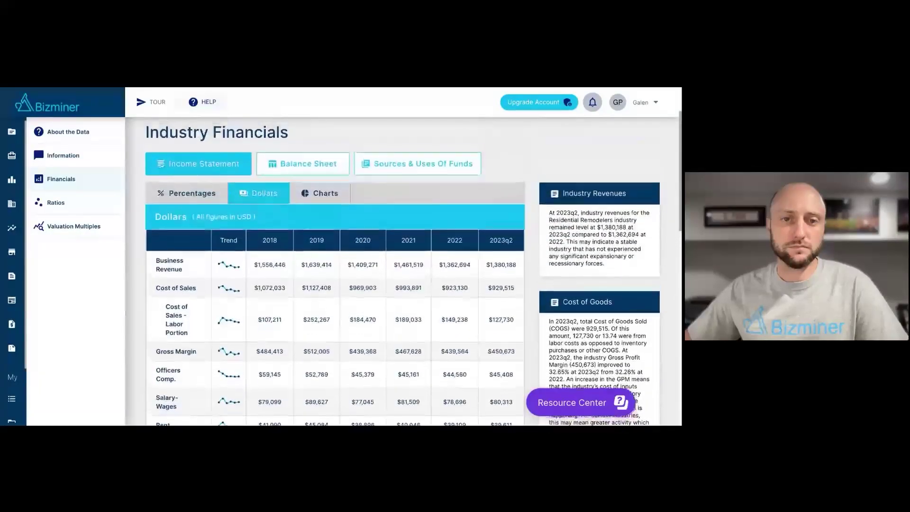
scroll(323, 204, "up", 1)
left_click(320, 203)
scroll(445, 299, "down", 1)
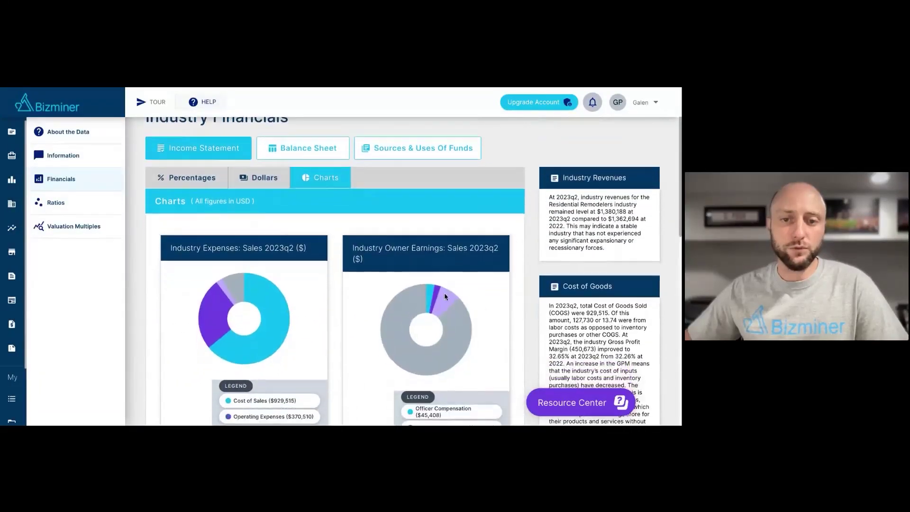
scroll(445, 292, "down", 3)
scroll(445, 296, "down", 4)
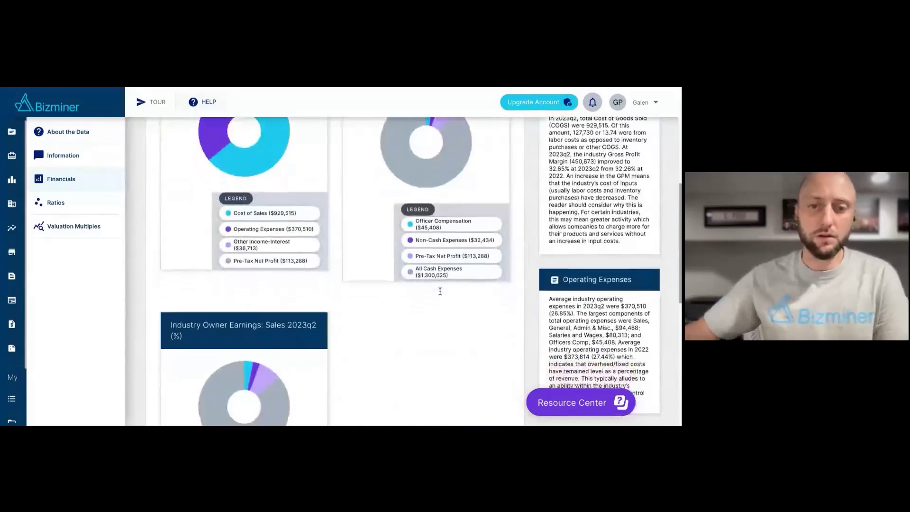
scroll(445, 290, "up", 4)
scroll(455, 291, "up", 1)
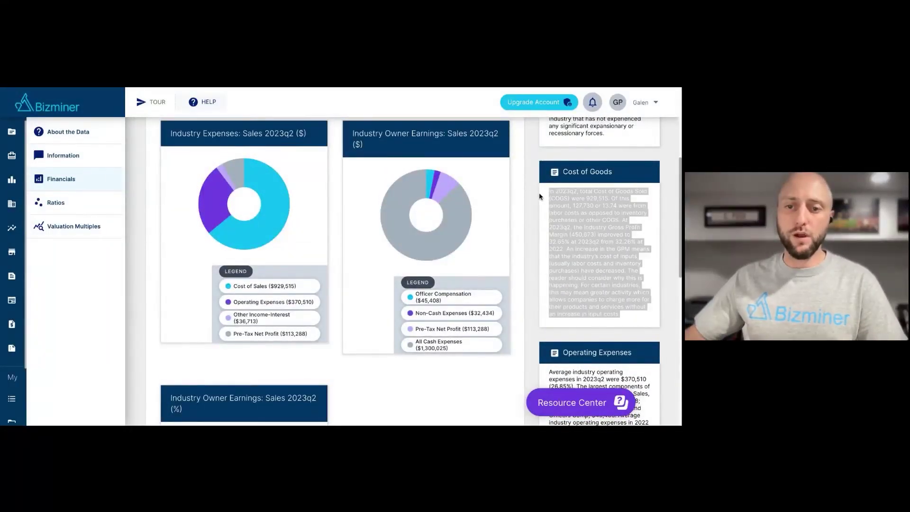
scroll(448, 375, "up", 1)
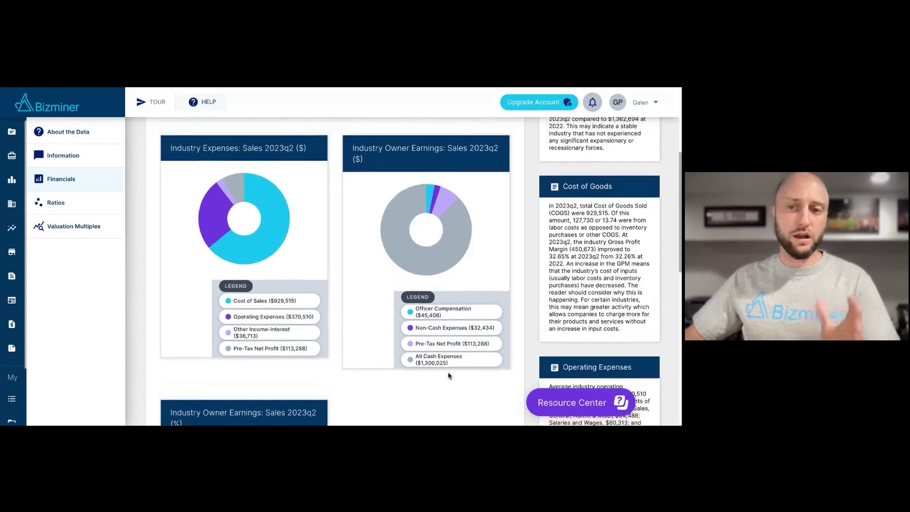
Step: Open the industry Balance Sheet and review its asset, liability and net worth percentages
scroll(444, 365, "up", 4)
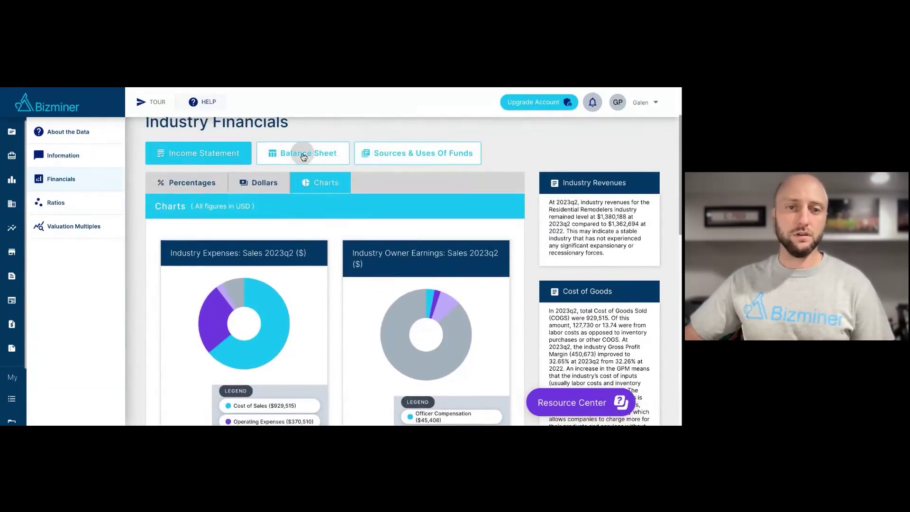
left_click(304, 157)
scroll(460, 270, "down", 3)
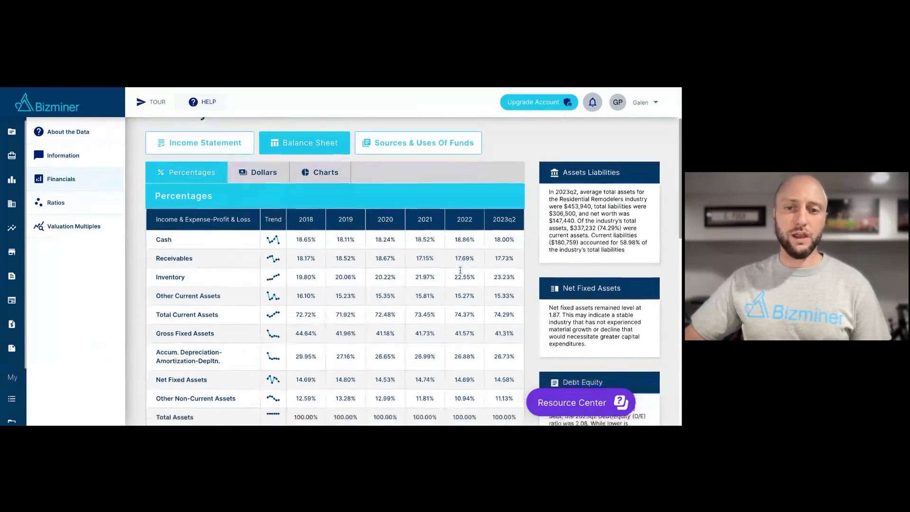
scroll(468, 267, "down", 3)
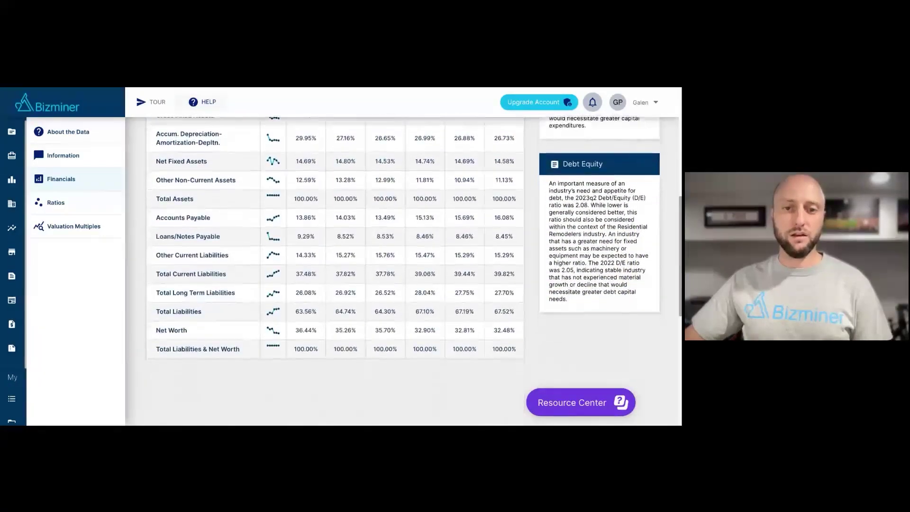
Step: Show the balance sheet in dollars and review its items down to Total Liabilities & Net Worth
scroll(335, 256, "up", 1)
scroll(277, 191, "up", 6)
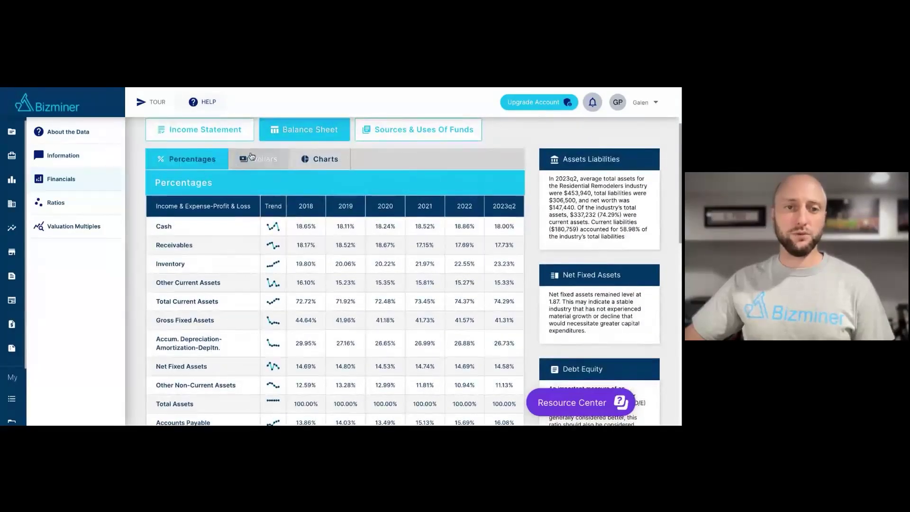
left_click(251, 157)
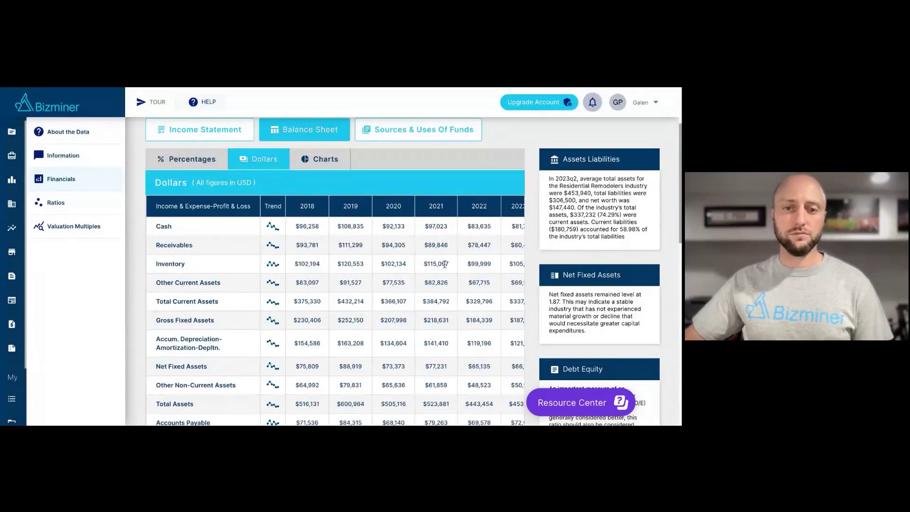
scroll(444, 264, "down", 6)
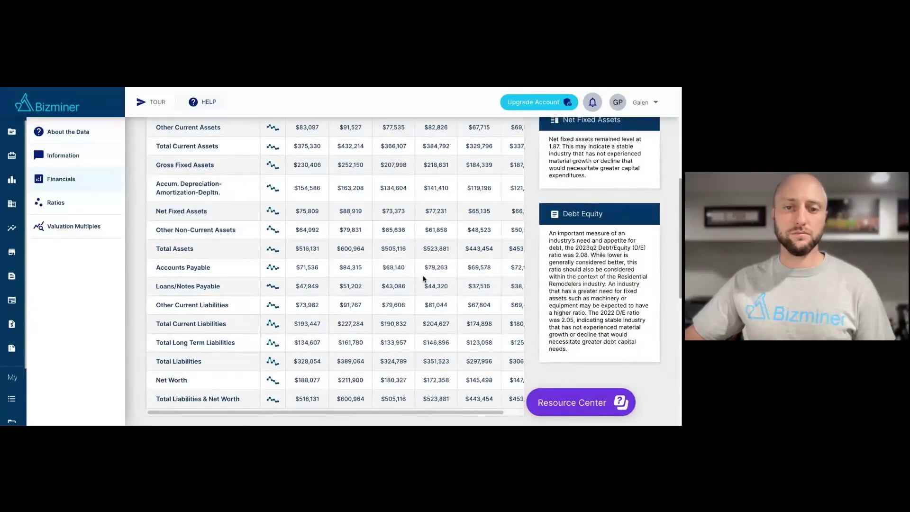
Step: Show the balance sheet charts and review industry assets and liabilities for 2023q2 in dollars and percentages
scroll(424, 278, "up", 5)
left_click(317, 147)
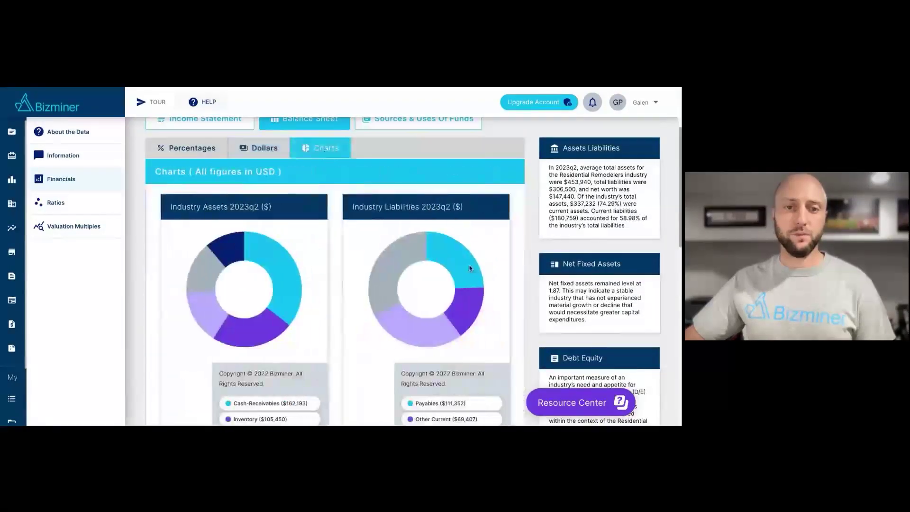
scroll(480, 276, "down", 7)
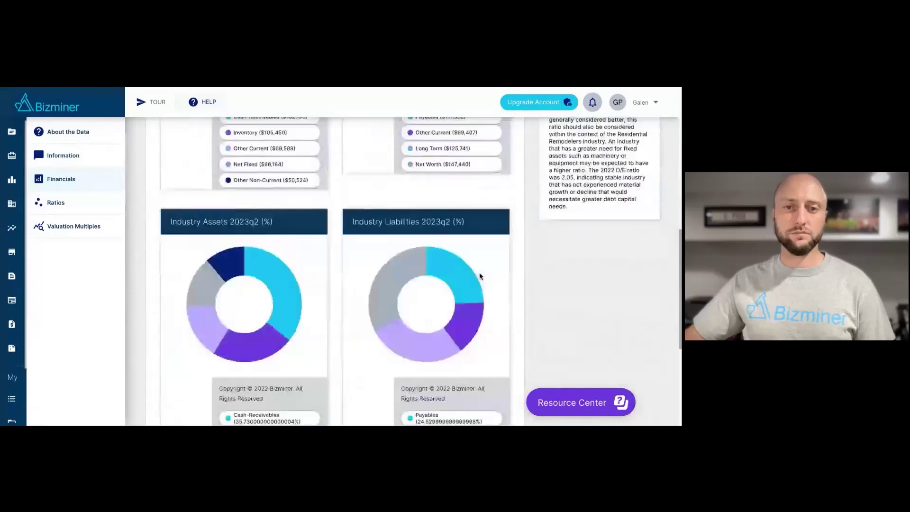
Step: Open the industry's Sources & Uses of Funds and review the yearly changes down to the Sources and Uses explanation
scroll(424, 278, "up", 10)
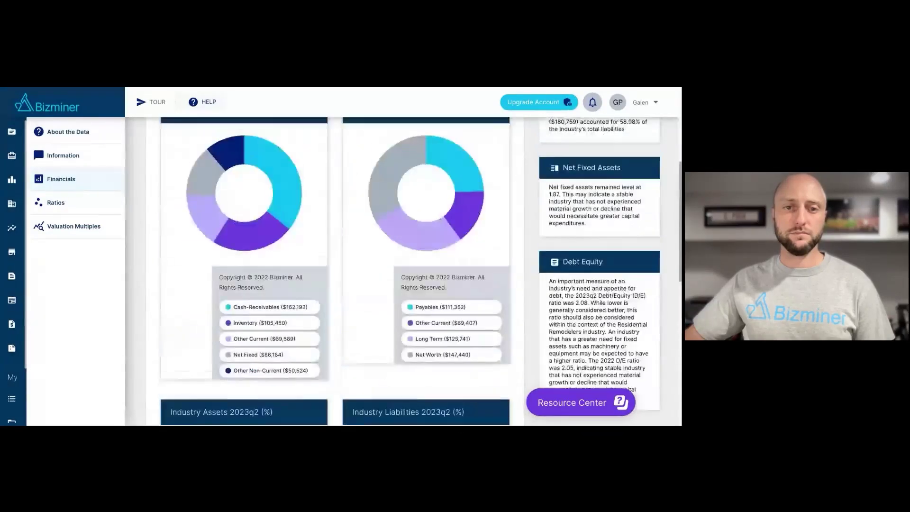
left_click(400, 231)
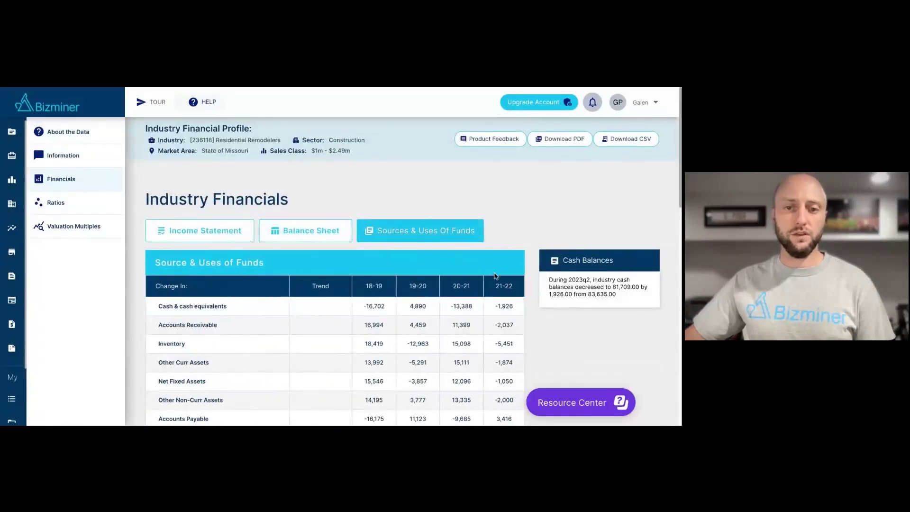
scroll(495, 276, "down", 1)
scroll(494, 275, "down", 2)
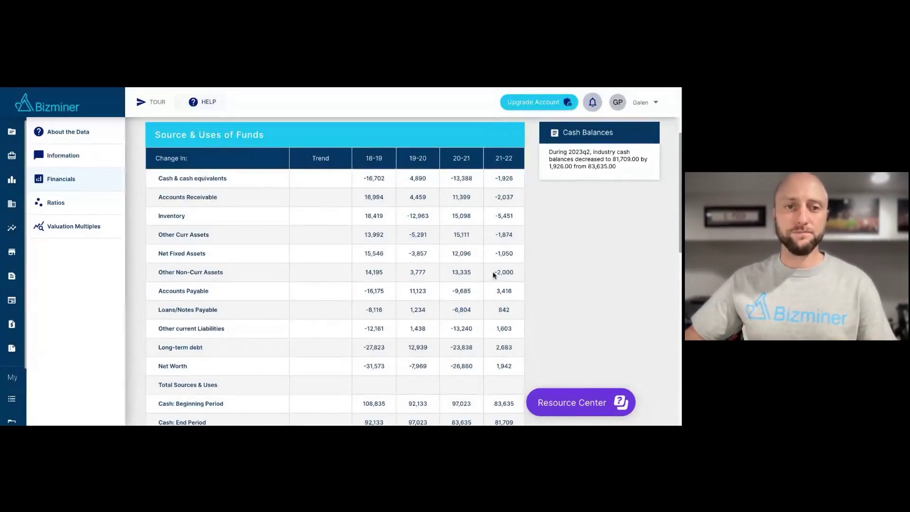
scroll(493, 274, "down", 2)
scroll(493, 274, "down", 2)
scroll(493, 274, "up", 2)
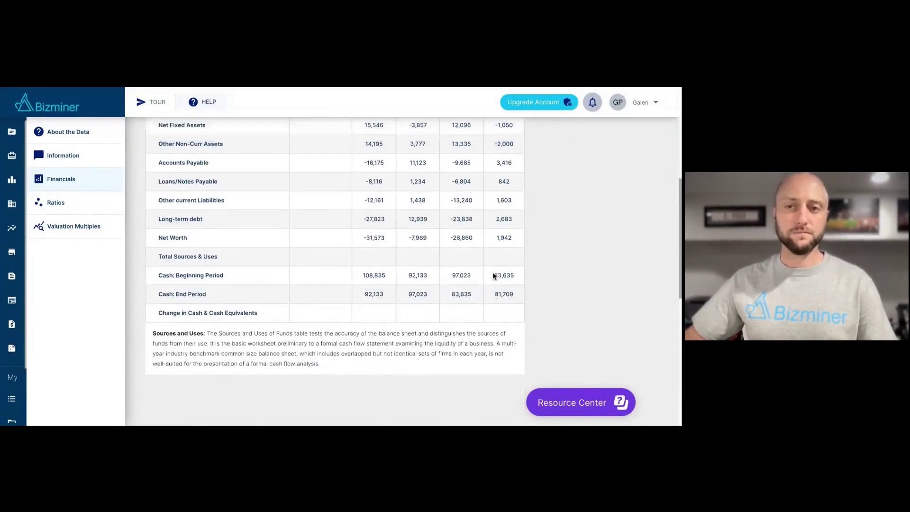
scroll(493, 276, "up", 4)
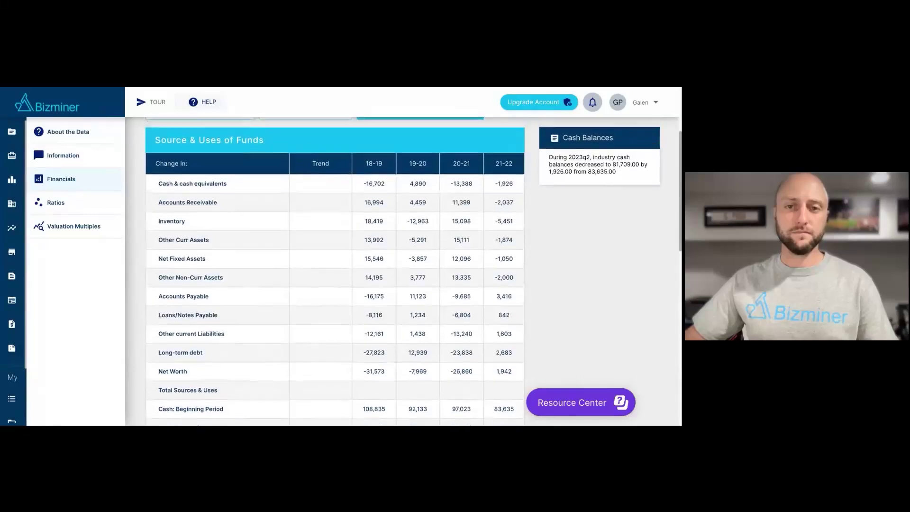
scroll(493, 275, "up", 1)
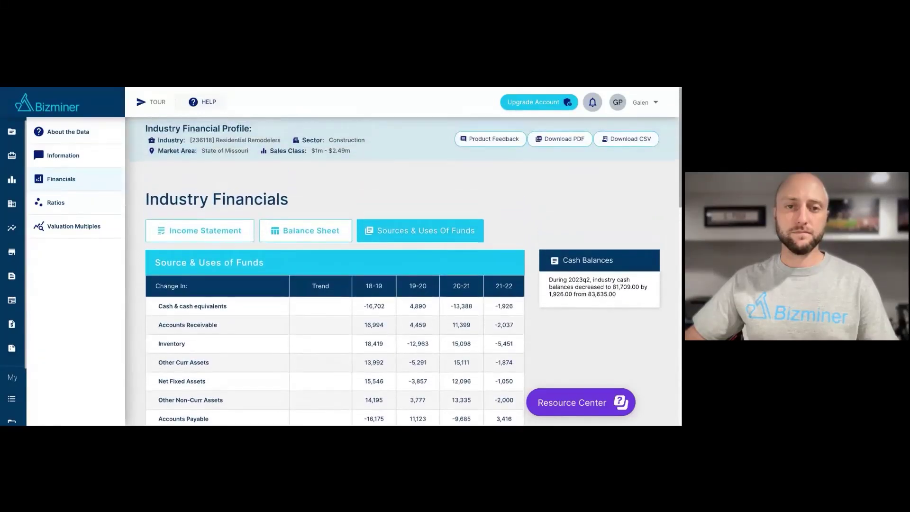
Step: Open the Financial Ratios section and review the Cash Flow-Solvency ratios, including Days Payable
left_click(78, 205)
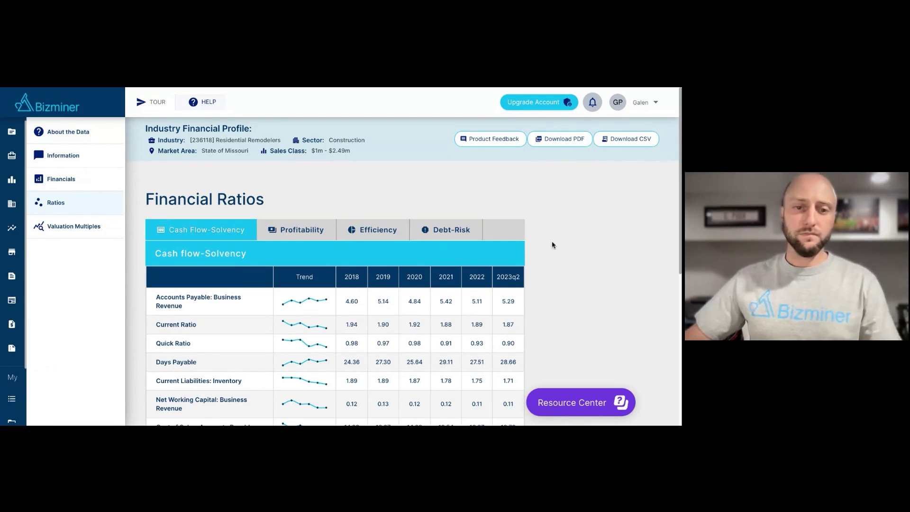
scroll(552, 245, "down", 1)
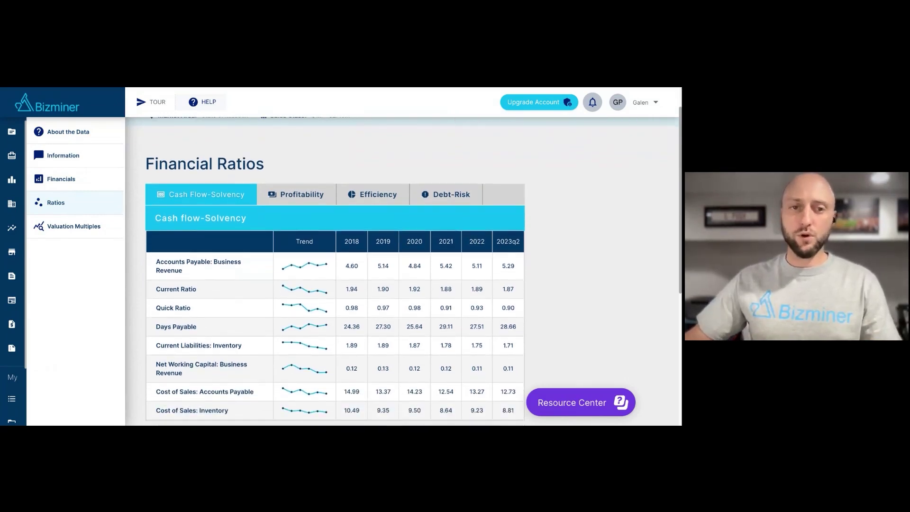
scroll(403, 272, "up", 1)
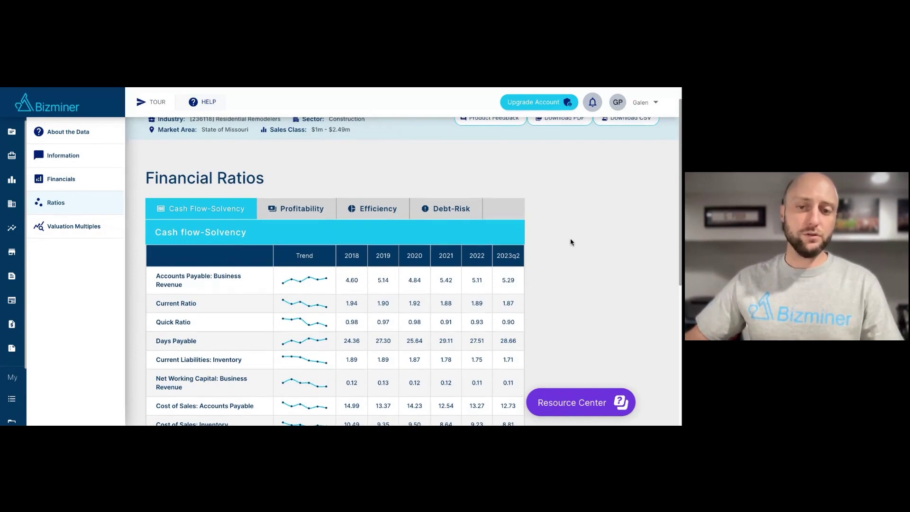
scroll(571, 242, "down", 2)
scroll(571, 243, "up", 1)
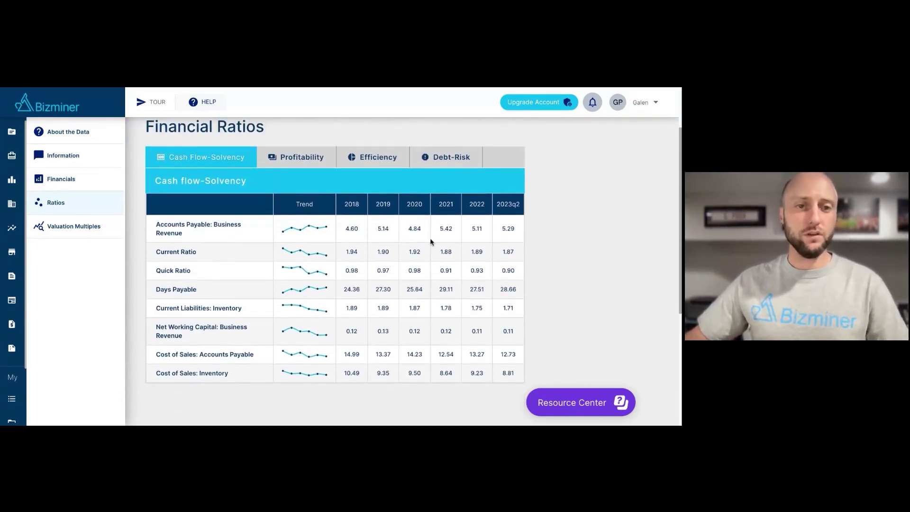
mouse_move(205, 289)
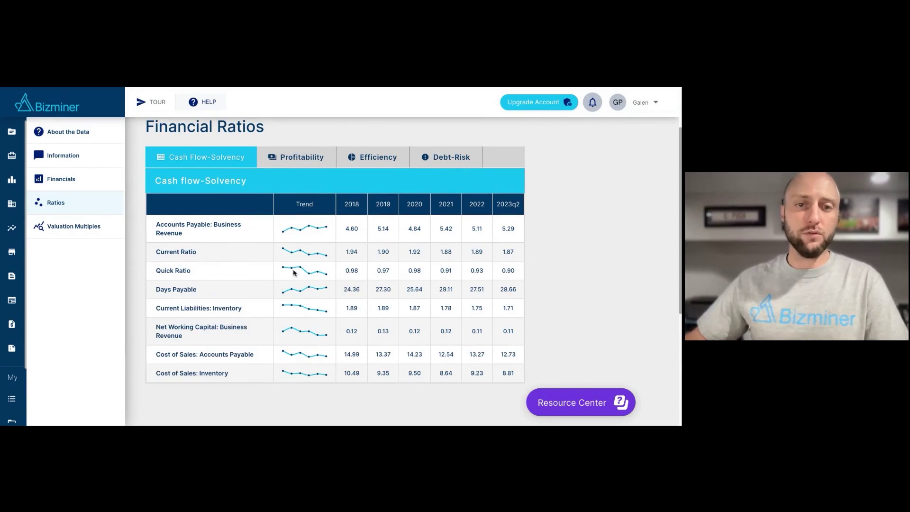
Step: Show the Profitability ratios and review them from EBITDA: Business Revenue down to Owner Earnings/Employee
left_click(296, 156)
scroll(360, 212, "down", 3)
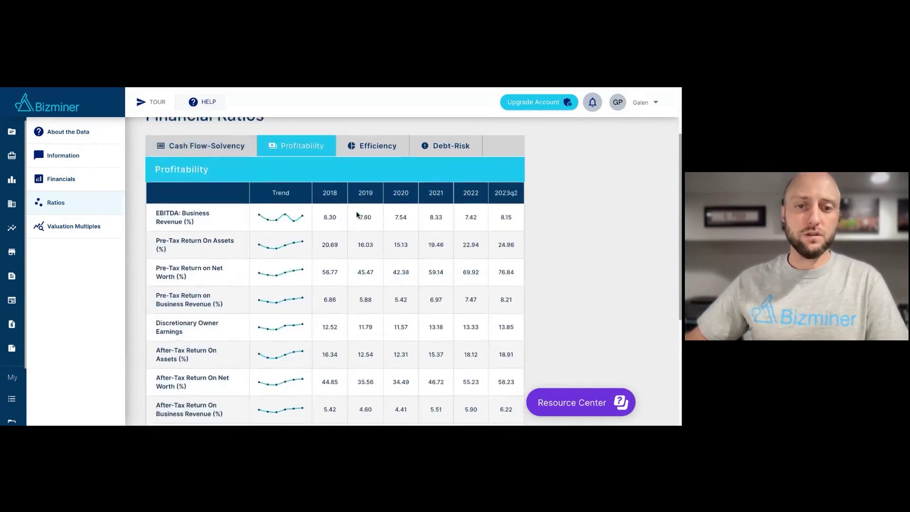
scroll(356, 213, "up", 2)
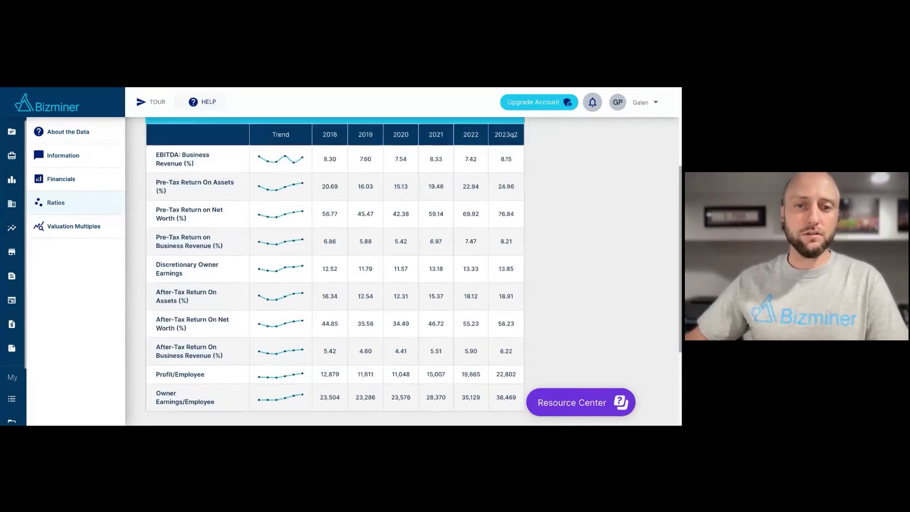
Step: Show the Efficiency ratios and review them from Assets: Business Revenue down to the Efficiency Index
left_click(388, 146)
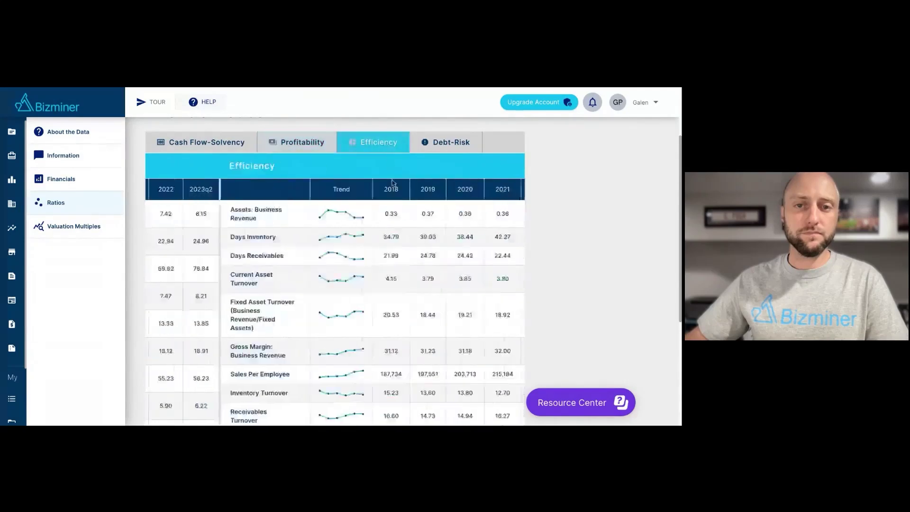
scroll(405, 212, "down", 1)
scroll(406, 216, "down", 3)
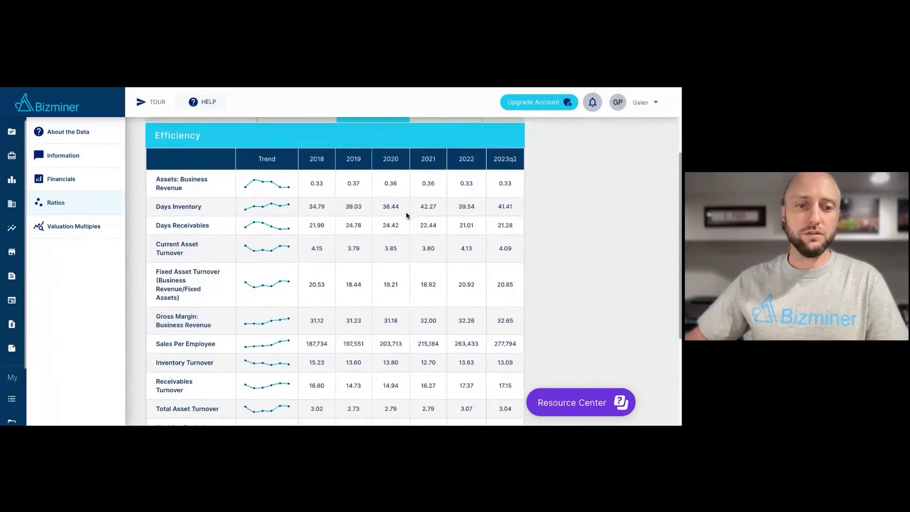
scroll(445, 218, "down", 2)
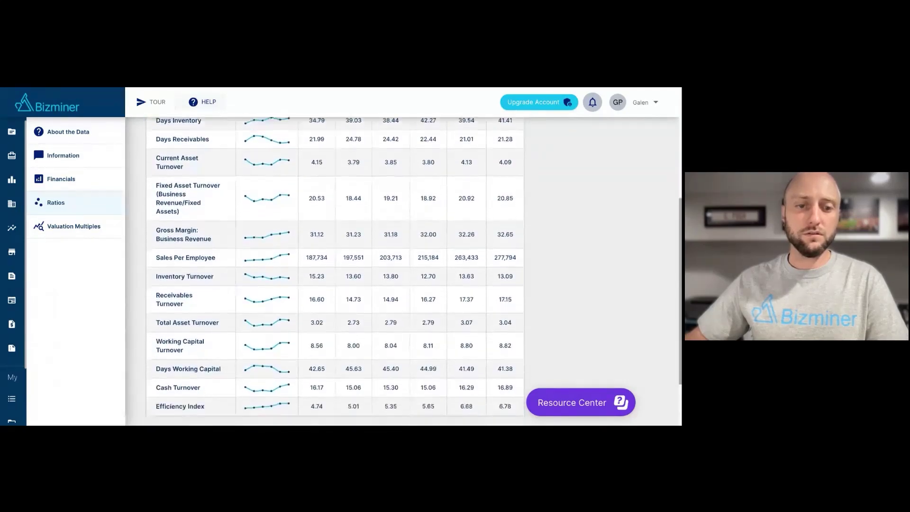
scroll(446, 218, "up", 5)
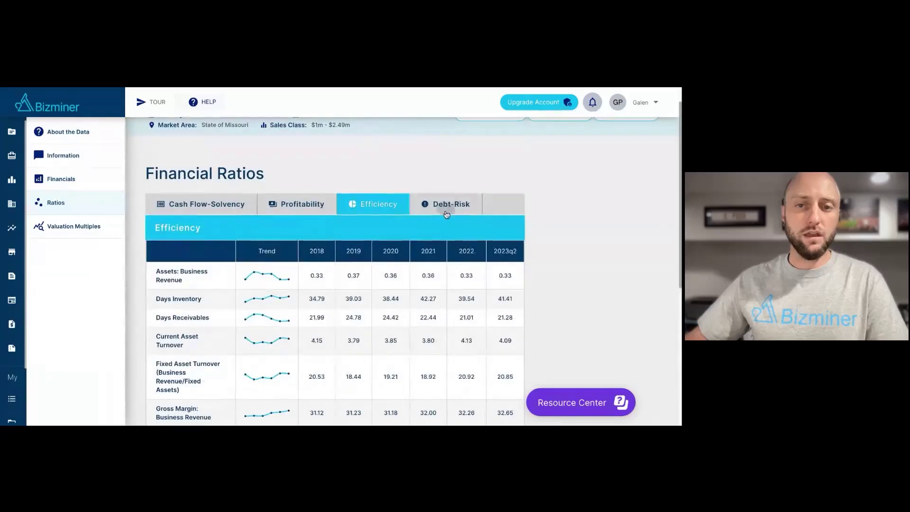
Step: Show the Debt-Risk ratios and review them from Interest Coverage down to Fixed Assets: Net Worth
left_click(446, 214)
scroll(471, 248, "down", 1)
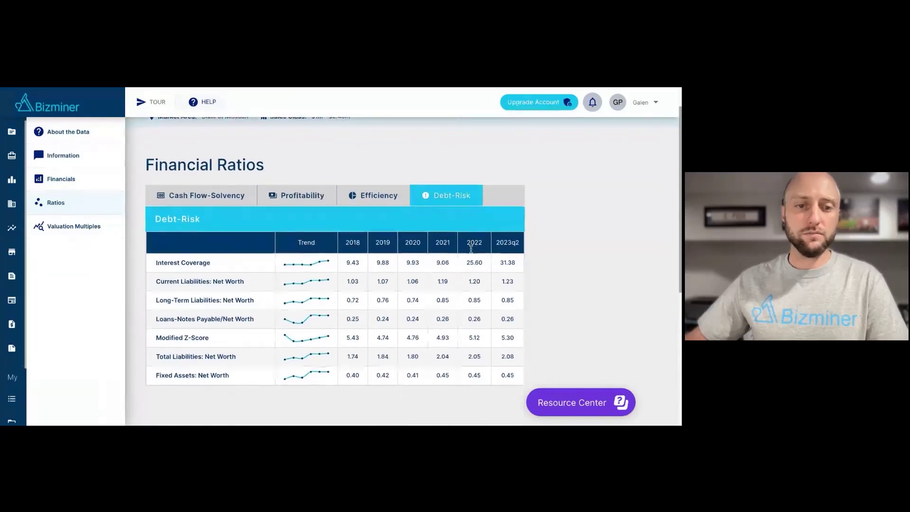
scroll(471, 248, "down", 2)
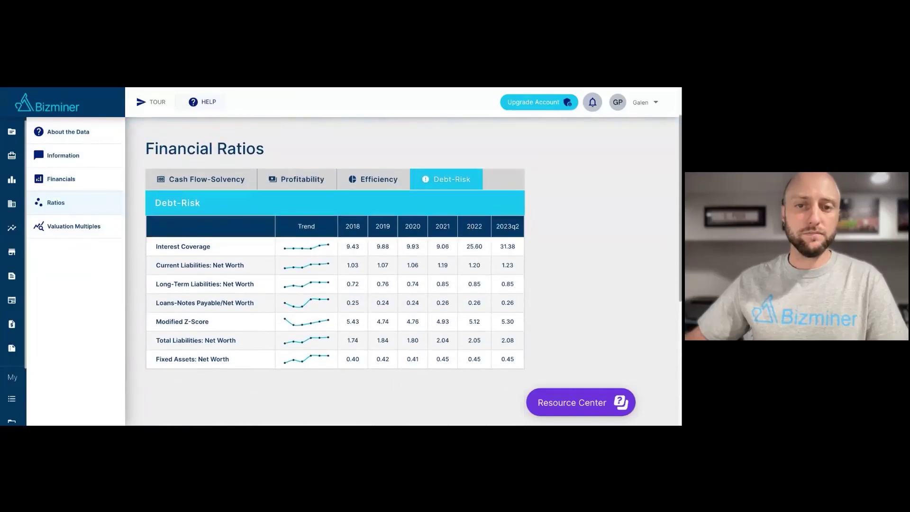
scroll(162, 254, "up", 3)
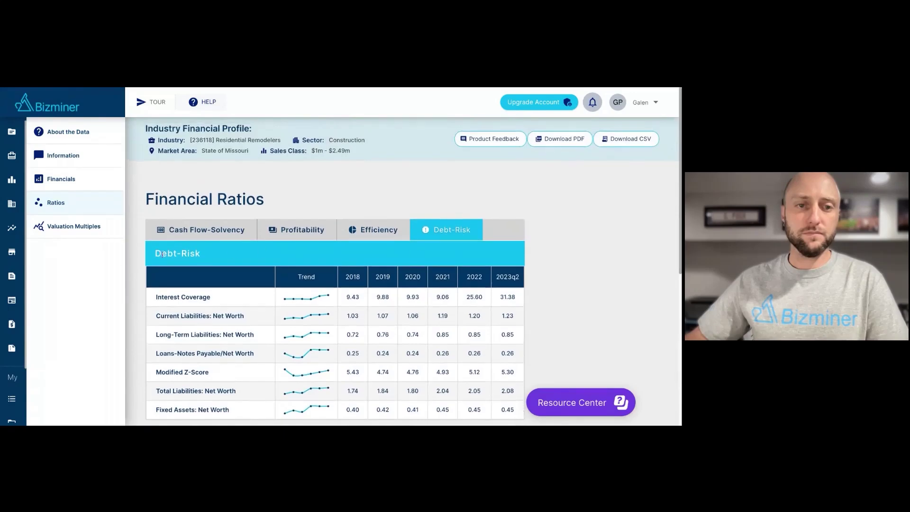
Step: Open the Valuation Multiples section and read through its definitions and limitations down to the sales group tables
left_click(59, 225)
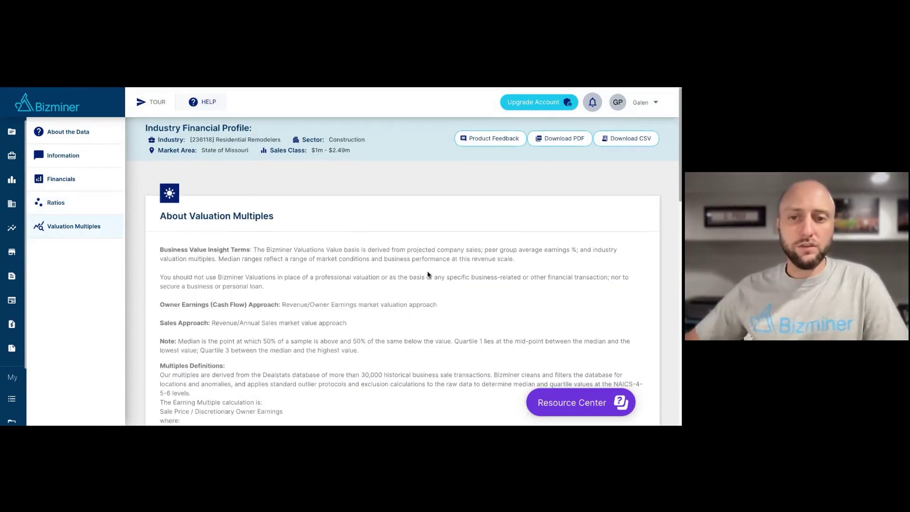
scroll(428, 274, "down", 3)
scroll(428, 274, "down", 2)
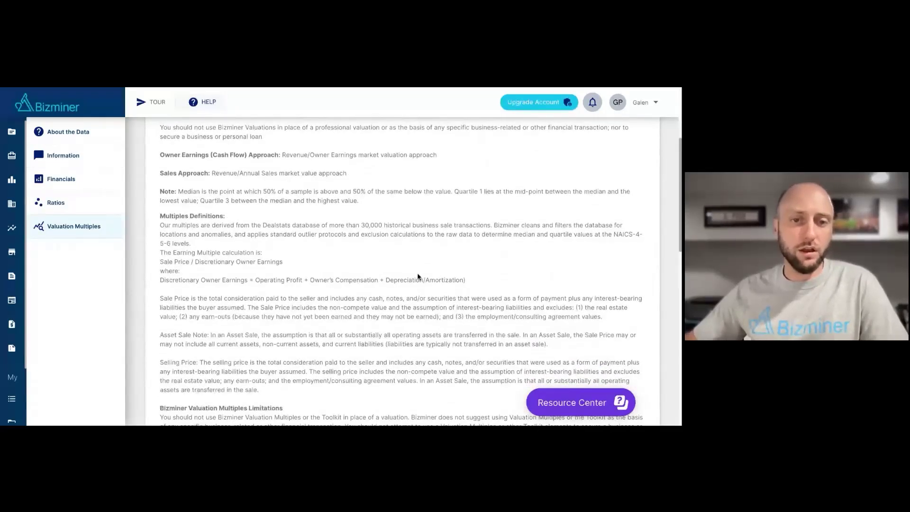
scroll(417, 277, "down", 12)
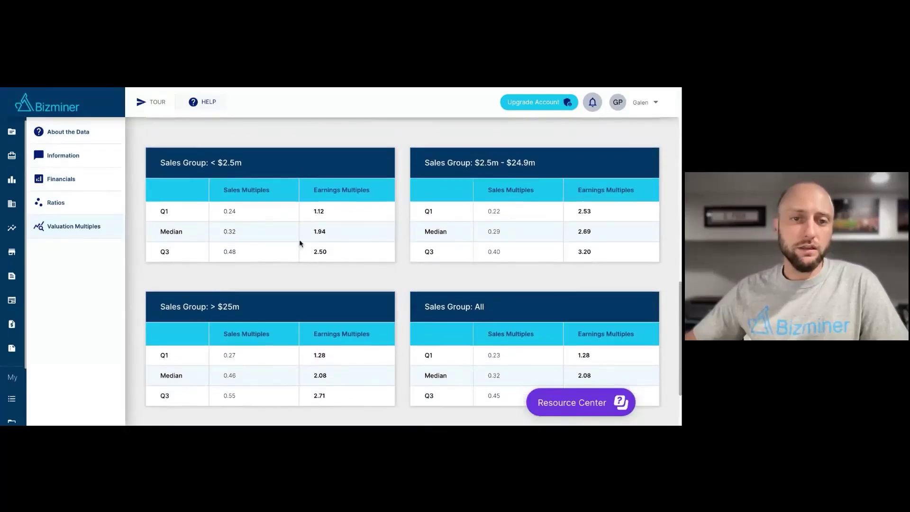
Step: Examine the Sales and Earnings Multiples for the < $2.5m, $2.5m - $24.9m, > $25m and All sales groups, including the Q1 sales multiple under $2.5m
triple_click(240, 190)
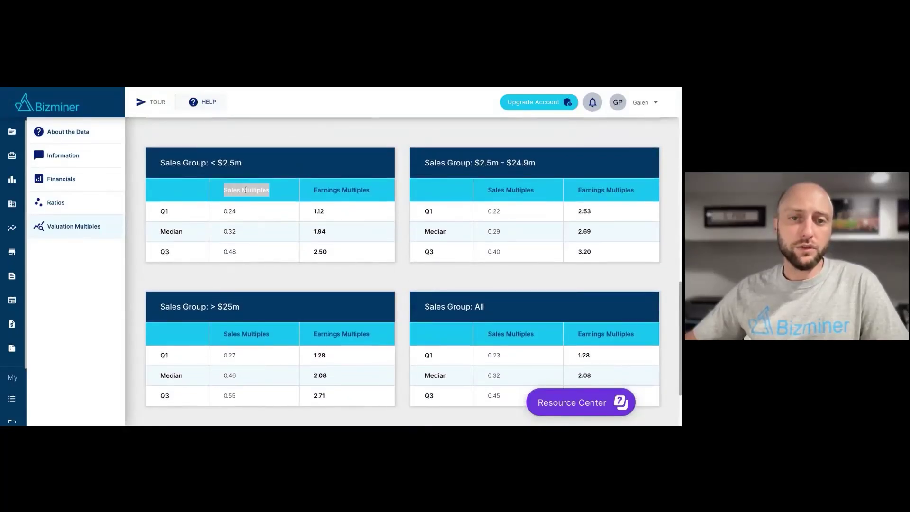
double_click(350, 190)
left_click_drag(163, 162, 255, 165)
left_click(254, 164)
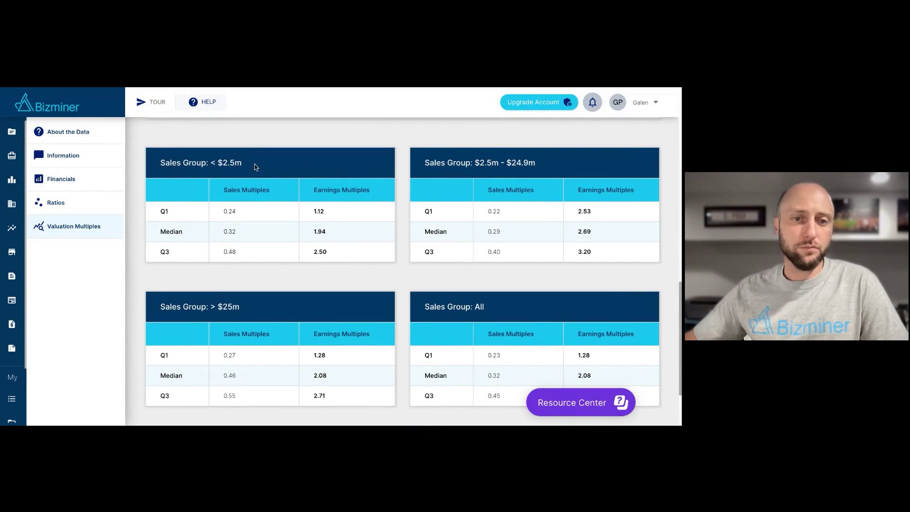
left_click_drag(419, 163, 540, 170)
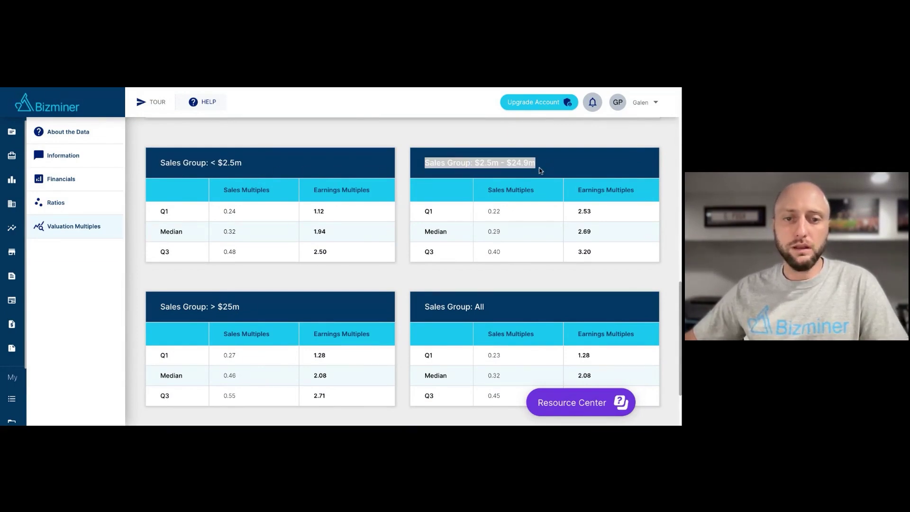
left_click_drag(157, 312, 276, 312)
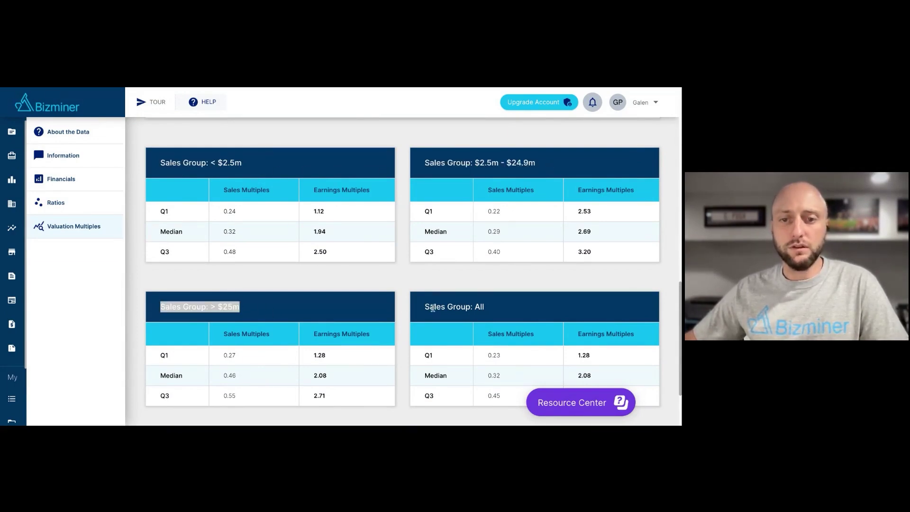
left_click_drag(424, 310, 536, 314)
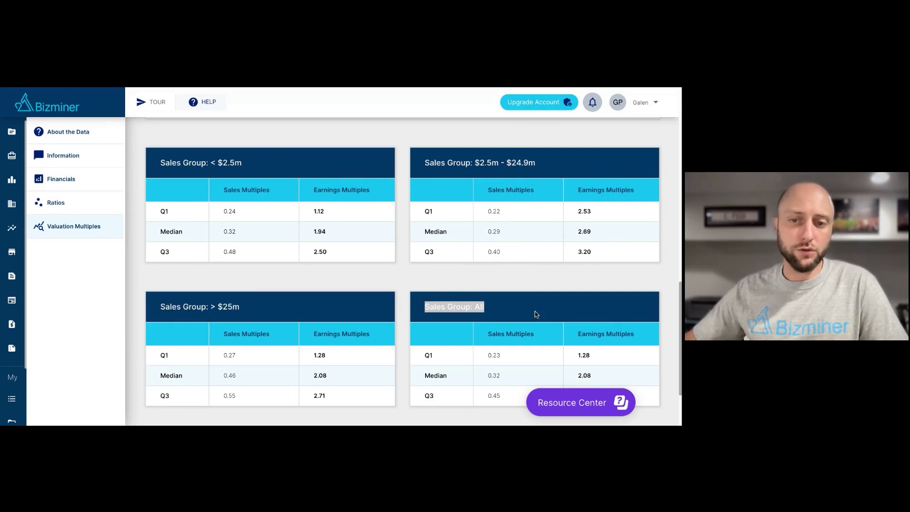
left_click(536, 314)
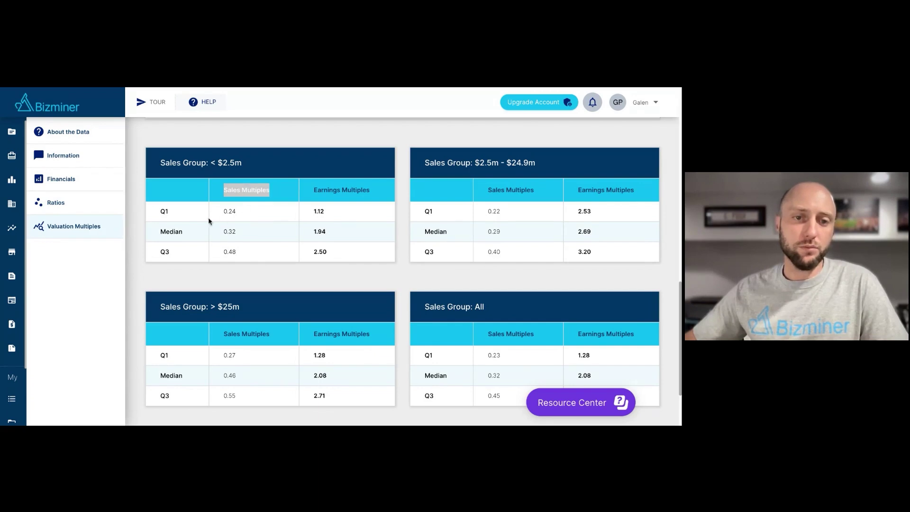
double_click(228, 213)
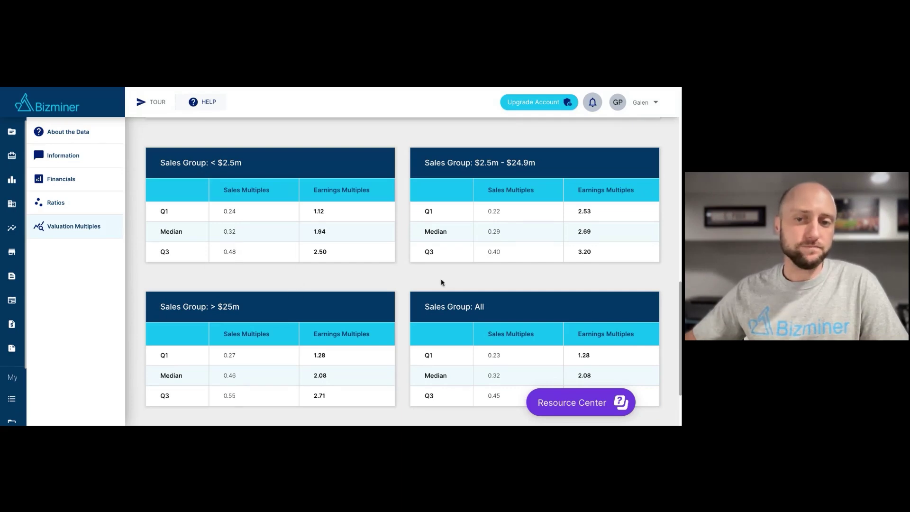
Step: Return to the beginning of the Industry Financial Profile and download the report as a PDF
scroll(457, 280, "up", 1)
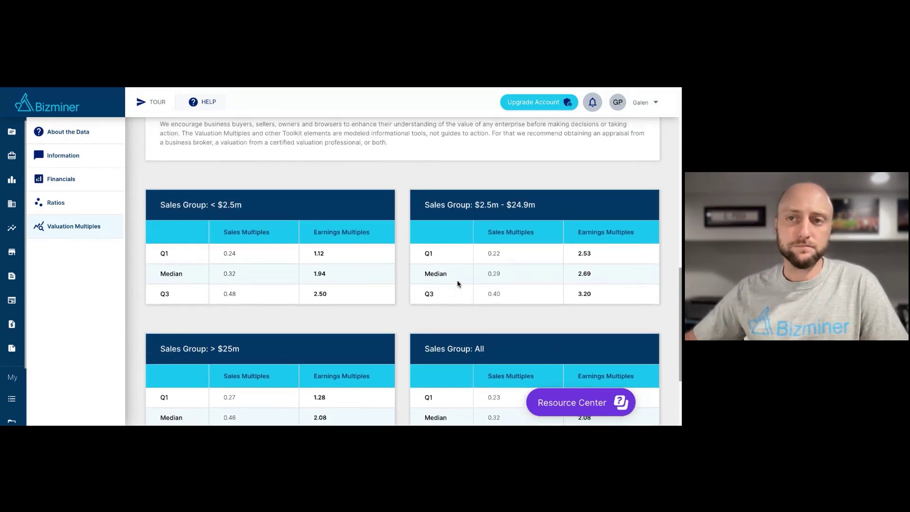
scroll(403, 273, "up", 3)
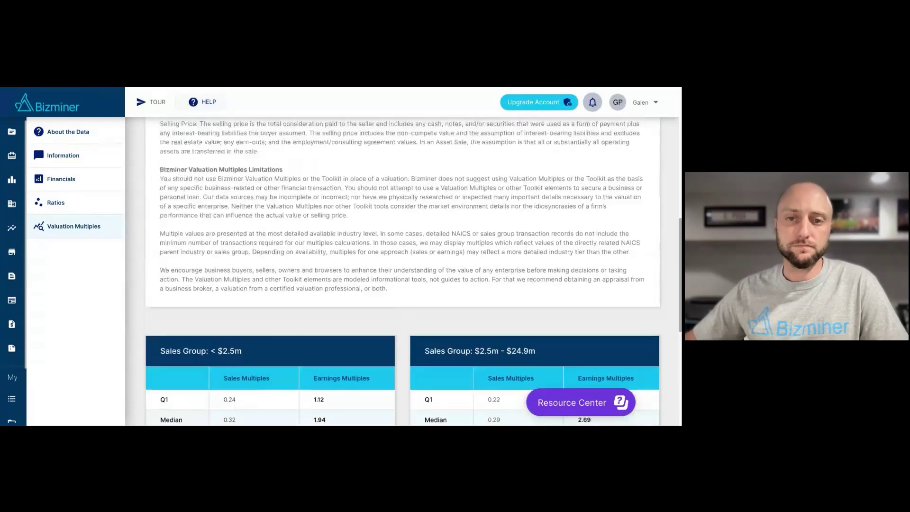
scroll(403, 273, "up", 5)
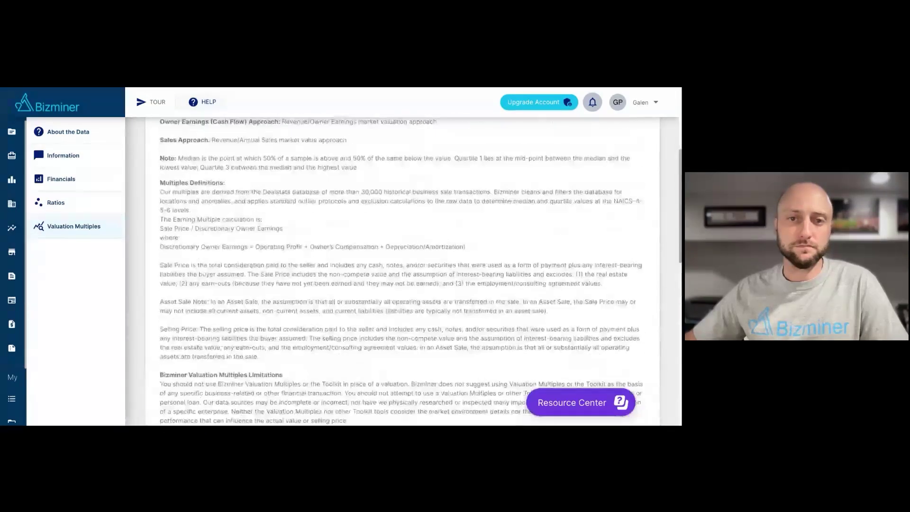
scroll(403, 273, "up", 4)
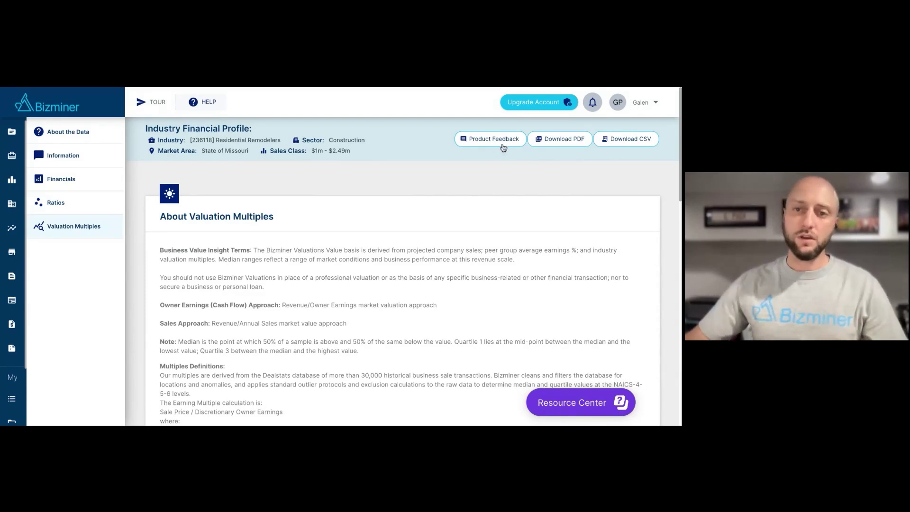
left_click(560, 141)
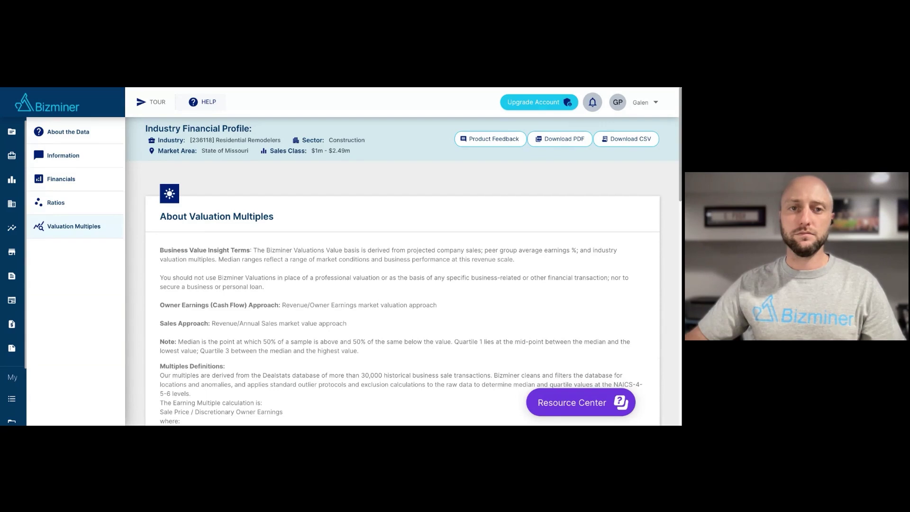
Step: Switch to the downloaded PDF report and look through it from the cover and contents to the income statement in dollars
key("ctrl+Tab")
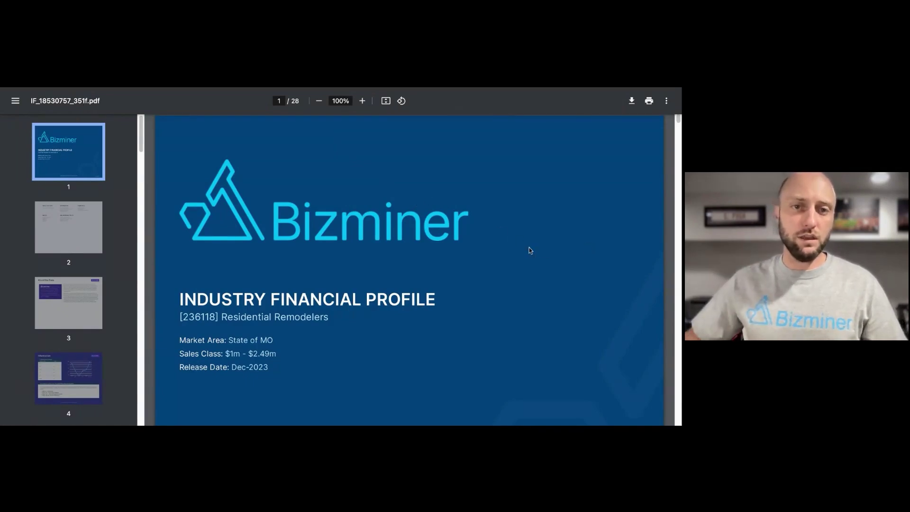
scroll(529, 248, "down", 4)
scroll(410, 271, "down", 14)
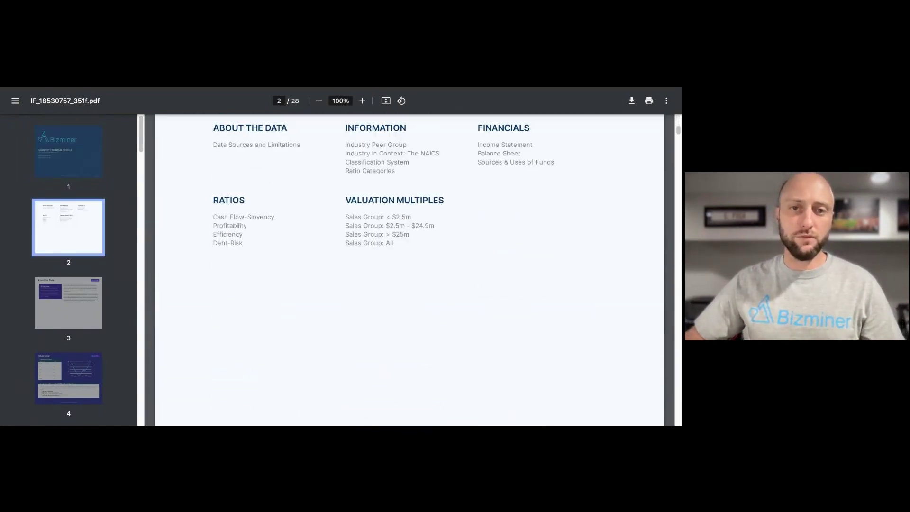
scroll(409, 270, "down", 20)
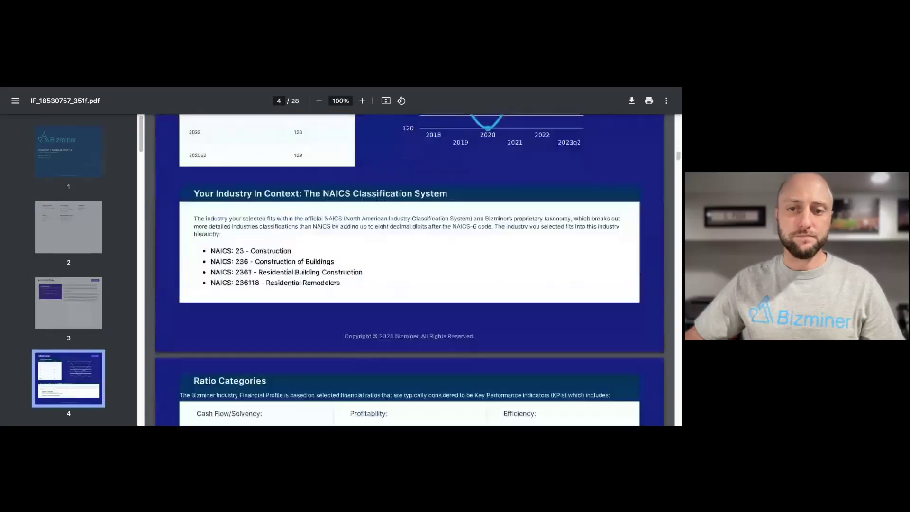
scroll(409, 271, "down", 10)
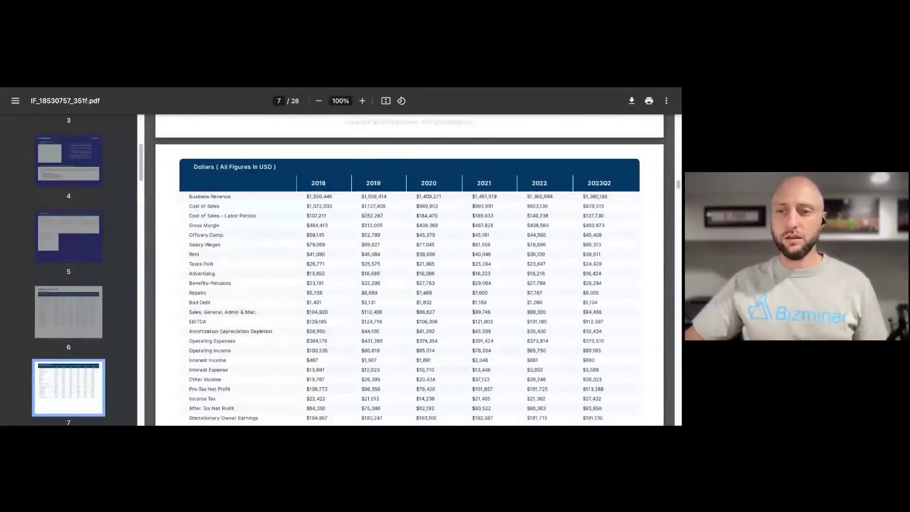
Step: Review the PDF's industry expense charts, Profit Loss Definitions and asset and liability charts, scroll back up, and return to the online report
scroll(514, 251, "down", 2)
scroll(514, 251, "down", 15)
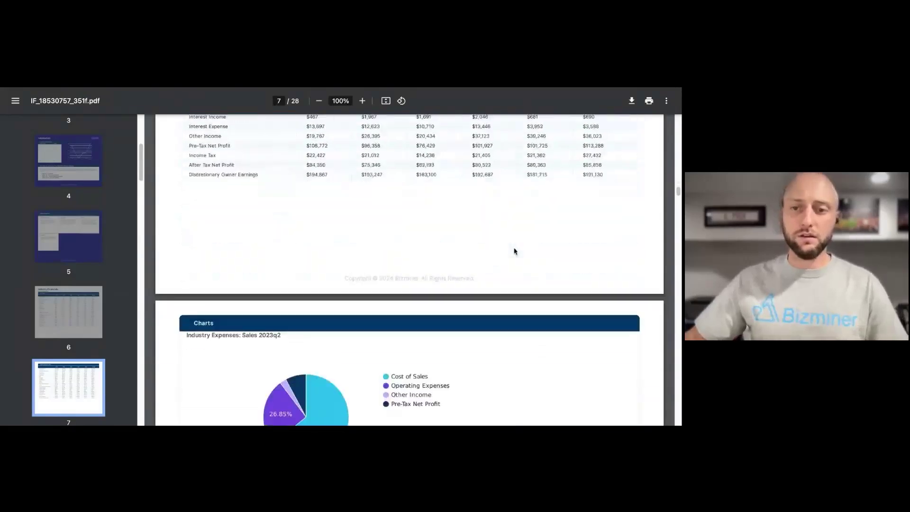
scroll(409, 270, "down", 20)
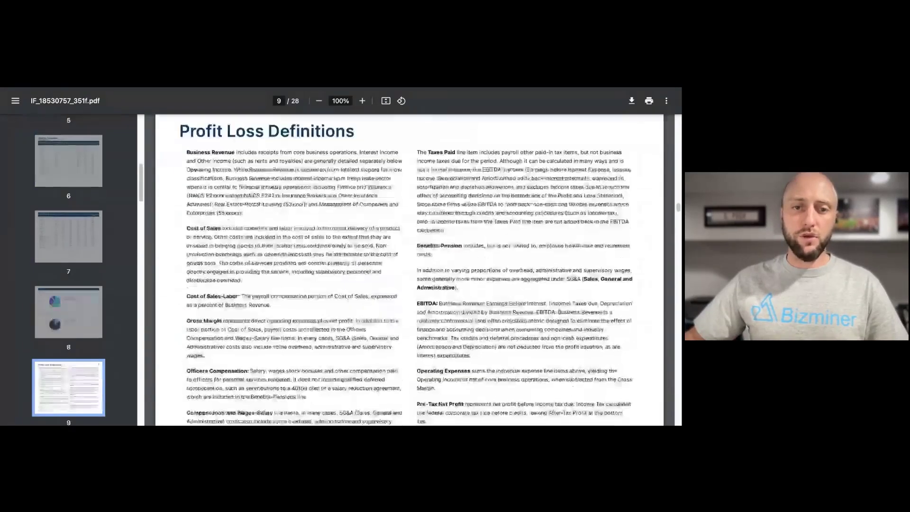
scroll(410, 270, "down", 10)
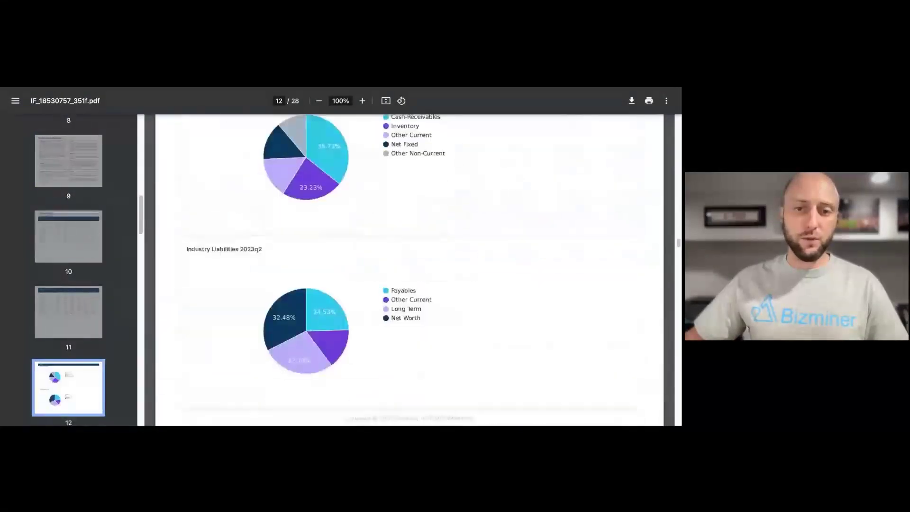
scroll(409, 270, "up", 6)
scroll(264, 90, "up", 15)
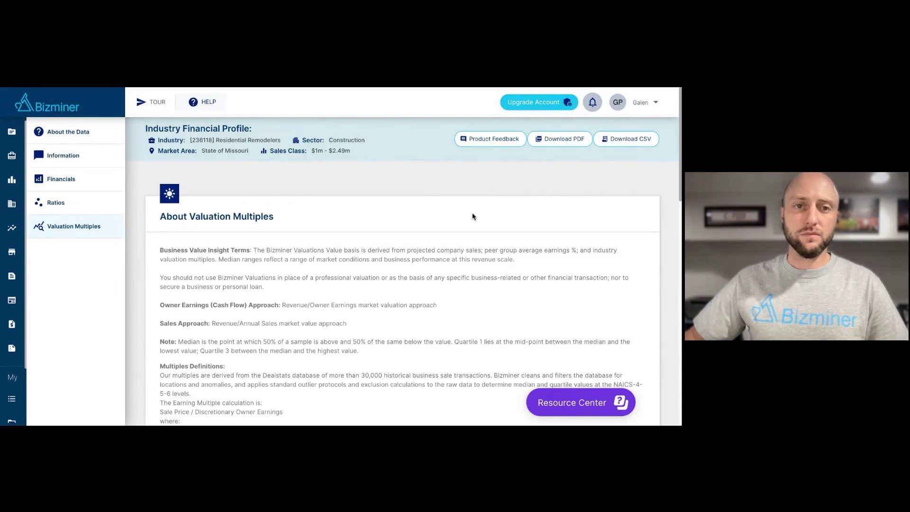
Step: Download the Industry Financial Profile as a CSV and open the report's Financials section
left_click(635, 143)
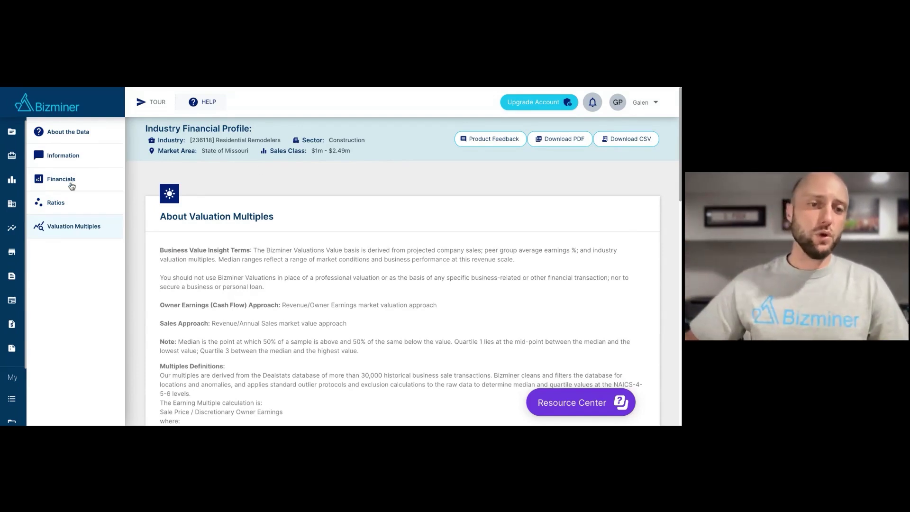
left_click(90, 179)
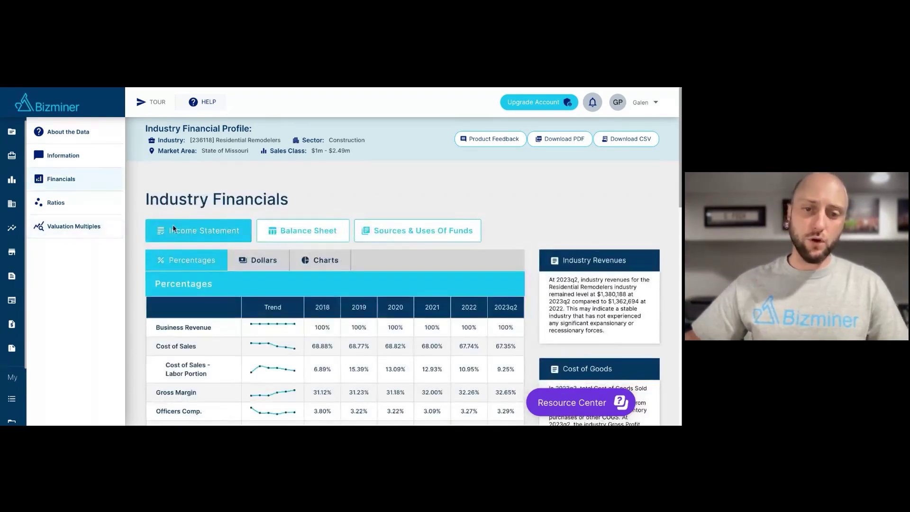